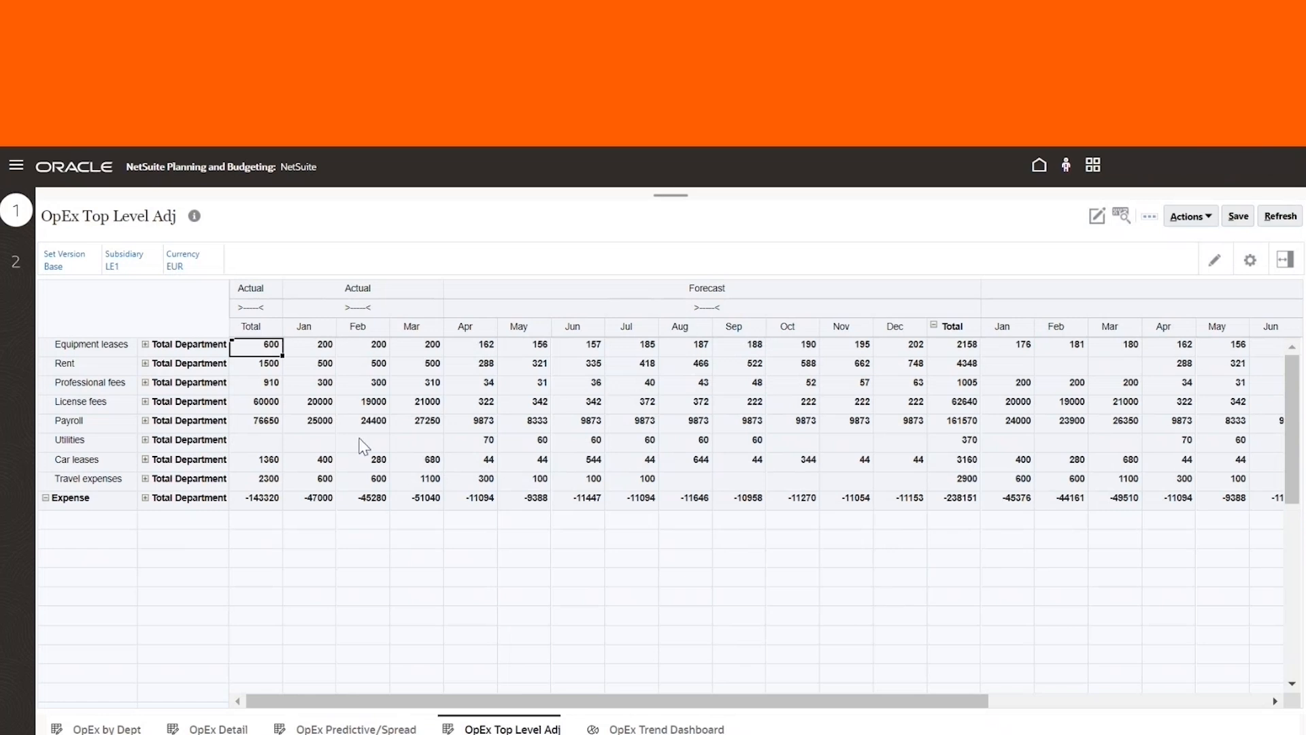
# Expand the Equipment leases, Rent and Payroll rows to show their individual departments
pyautogui.click(410, 427)
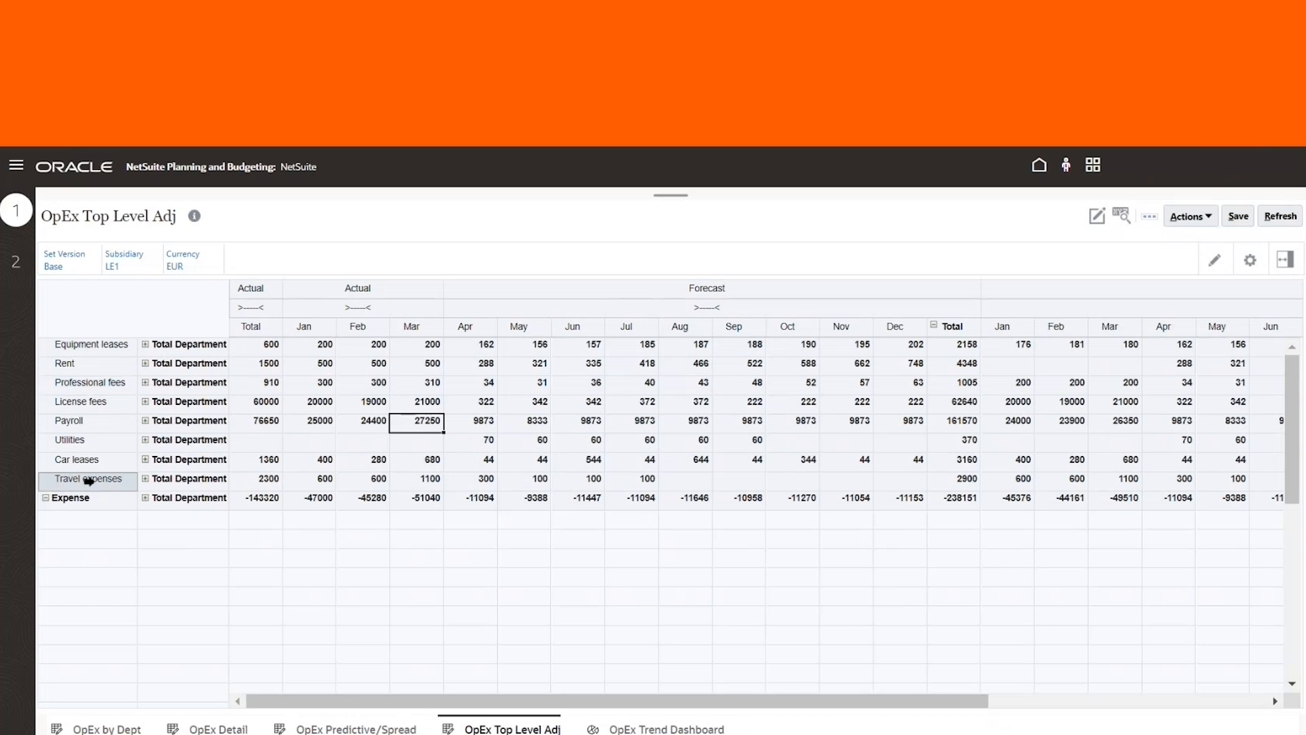
pyautogui.click(144, 344)
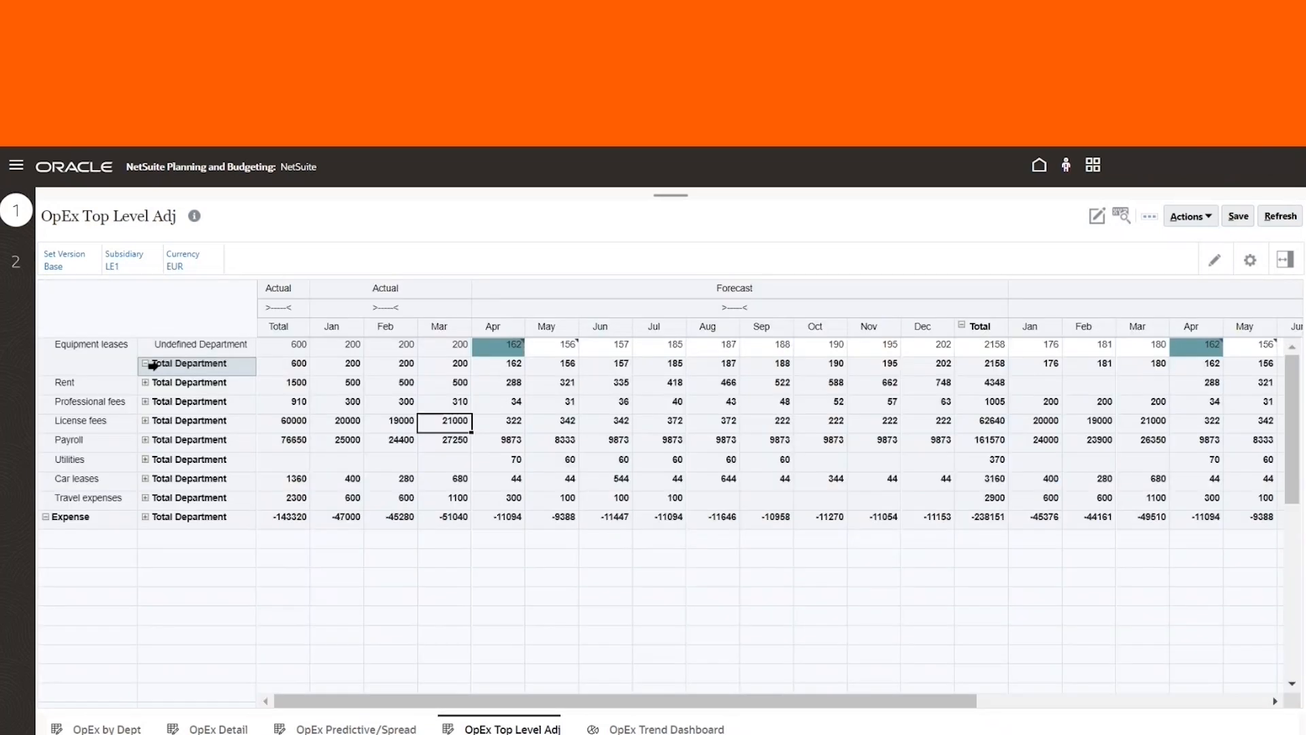
pyautogui.click(144, 382)
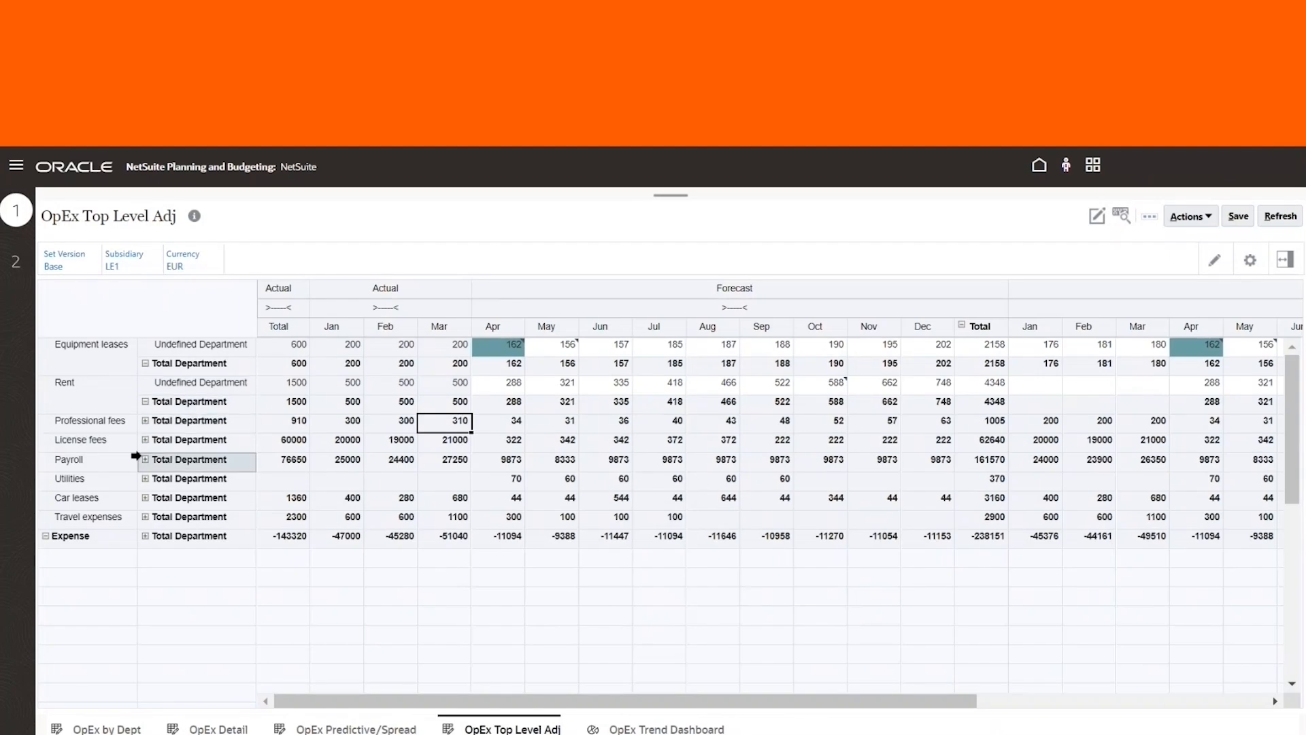
pyautogui.click(144, 459)
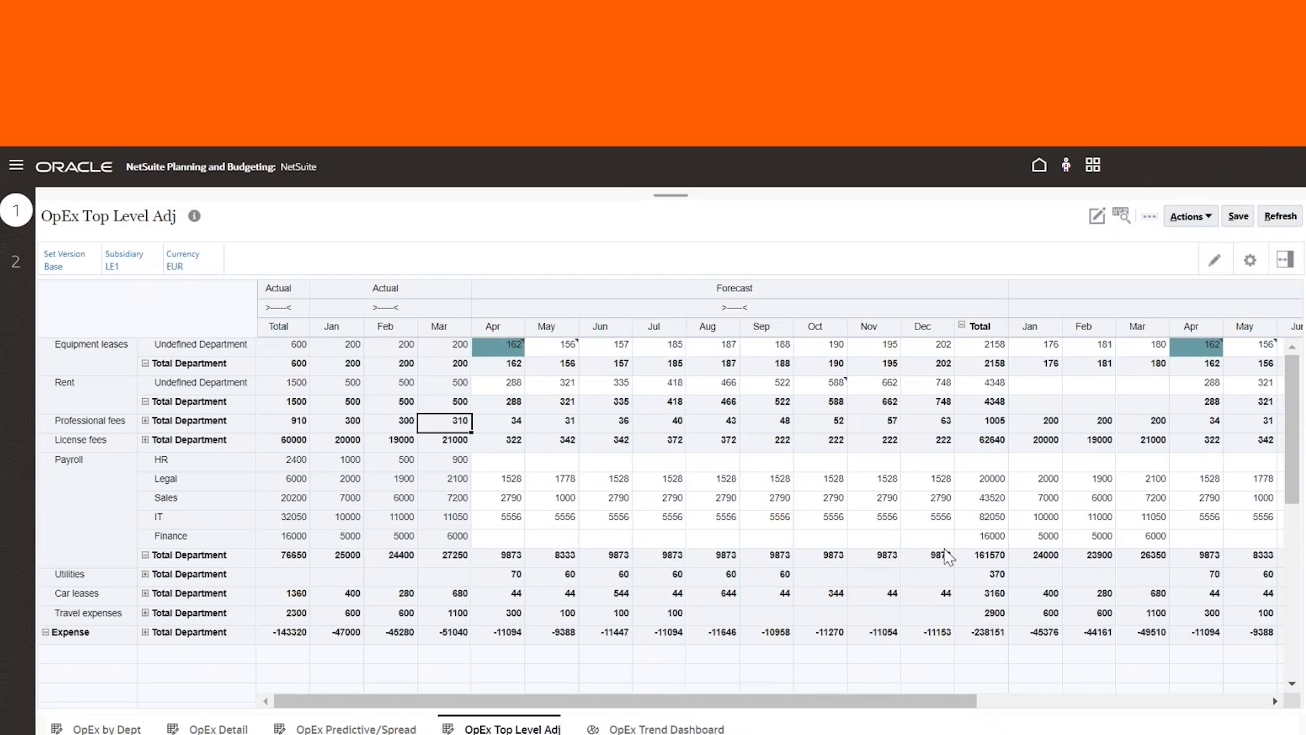
# Raise the Legal department's forecast total by 10% using a proportional Grid Spread
pyautogui.click(517, 486)
pyautogui.click(576, 484)
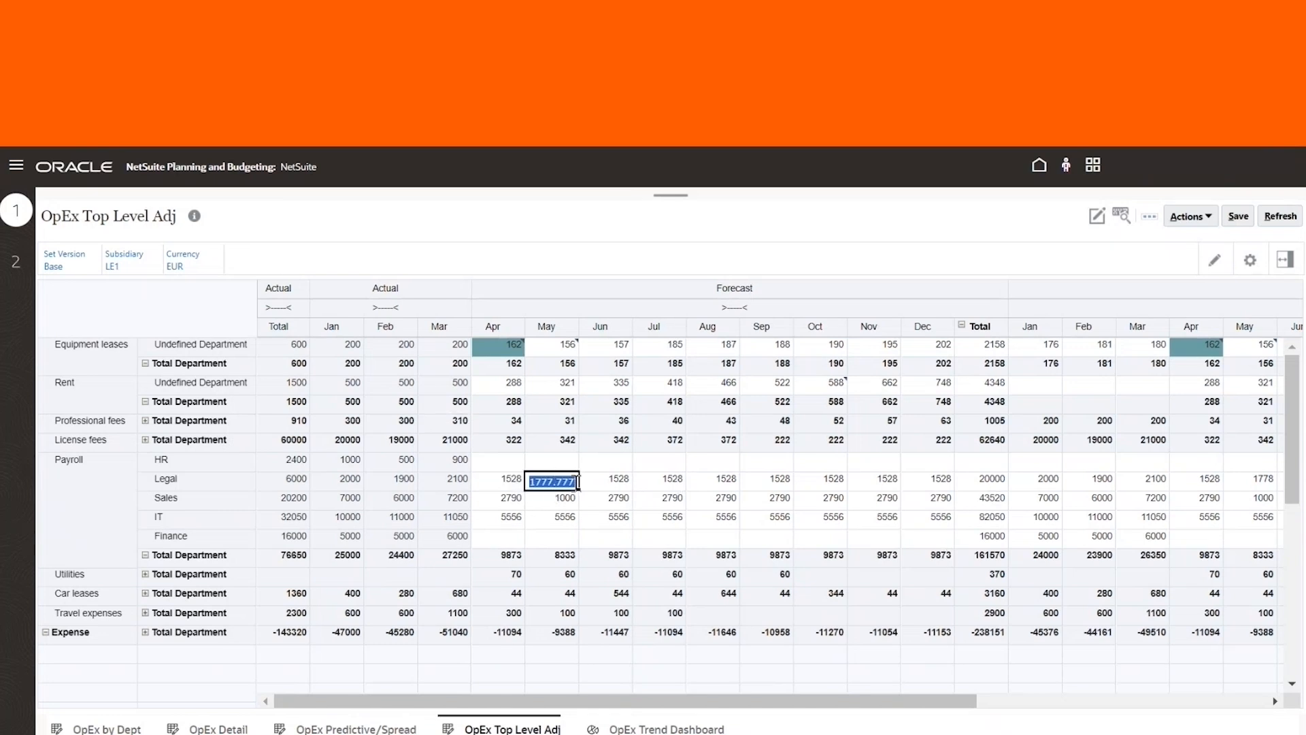
pyautogui.click(613, 484)
pyautogui.click(681, 484)
pyautogui.click(980, 482)
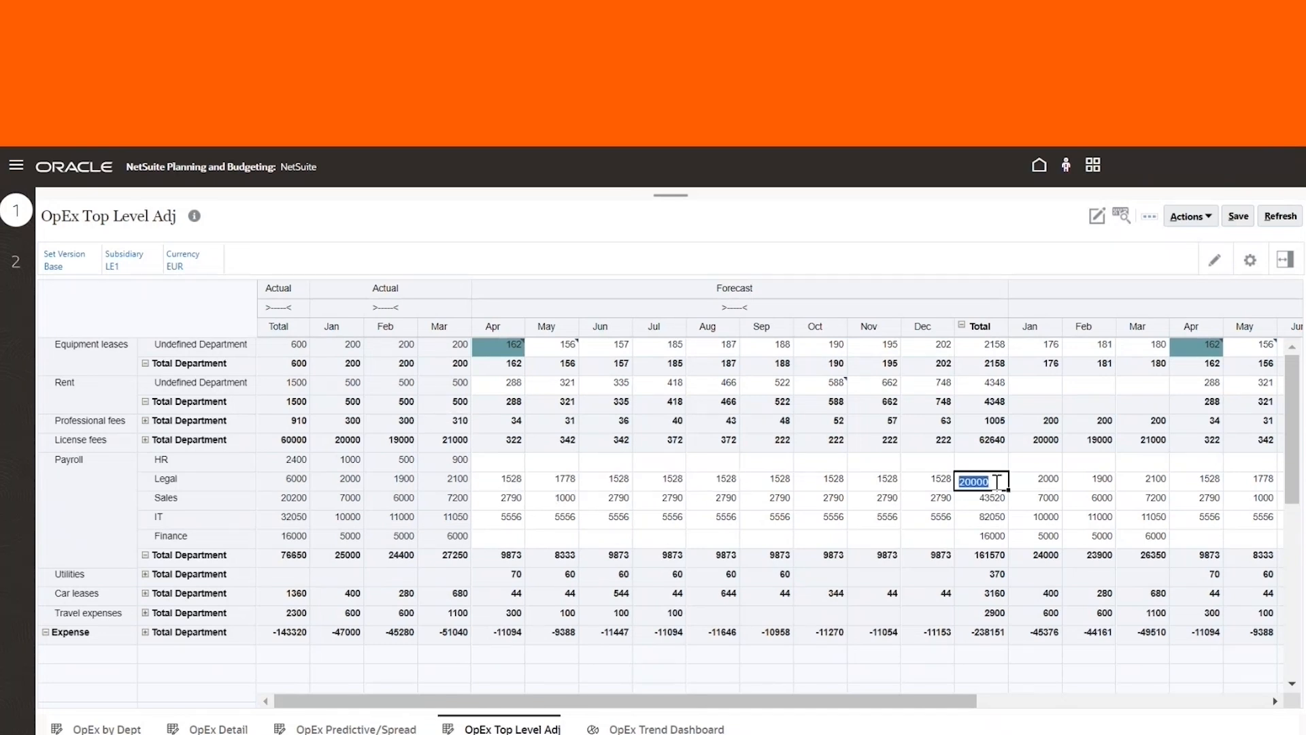
pyautogui.rightClick(998, 482)
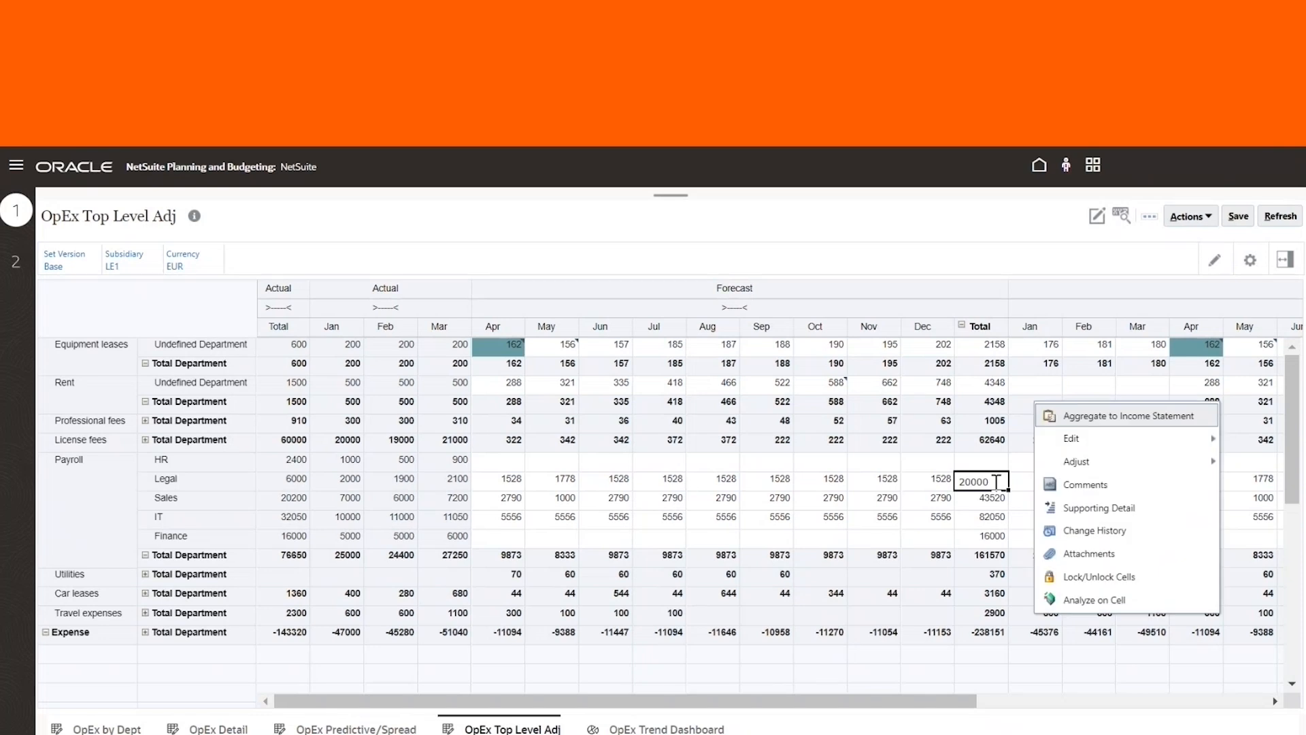
pyautogui.moveTo(1116, 470)
pyautogui.click(987, 484)
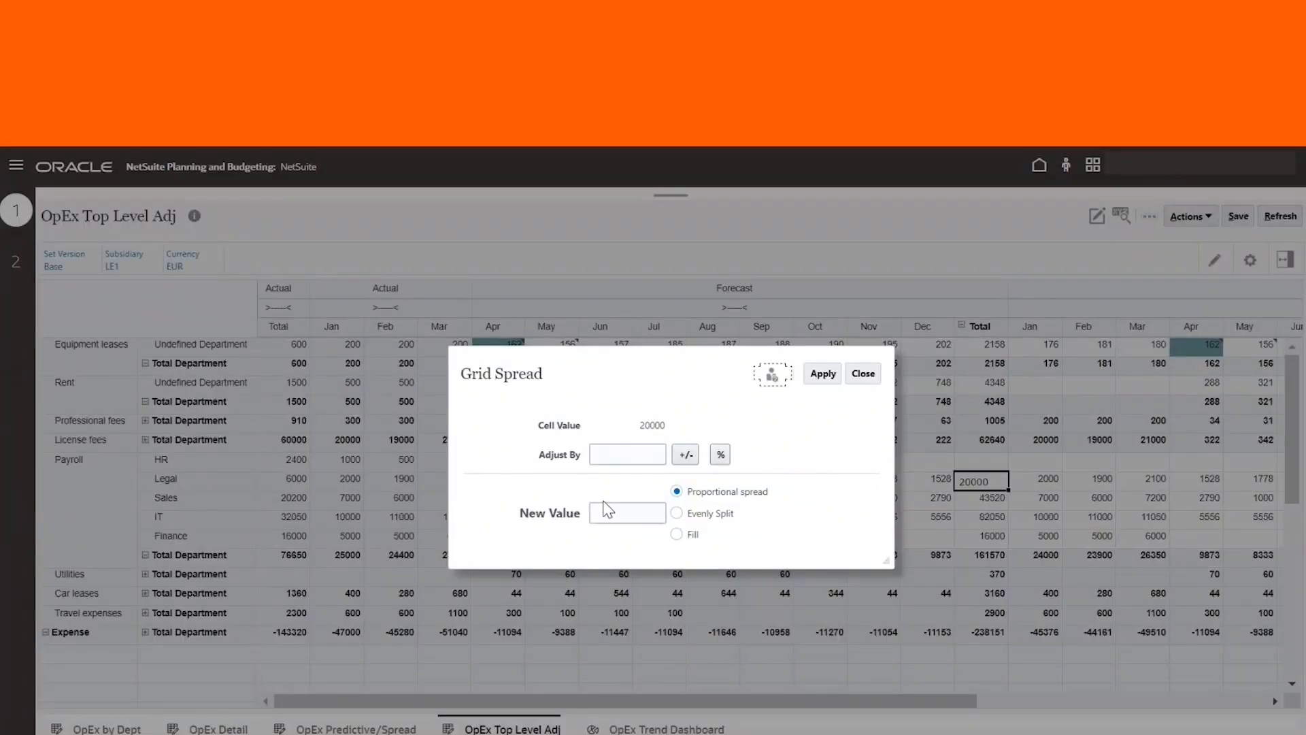
pyautogui.click(638, 451)
pyautogui.write('10')
pyautogui.click(727, 459)
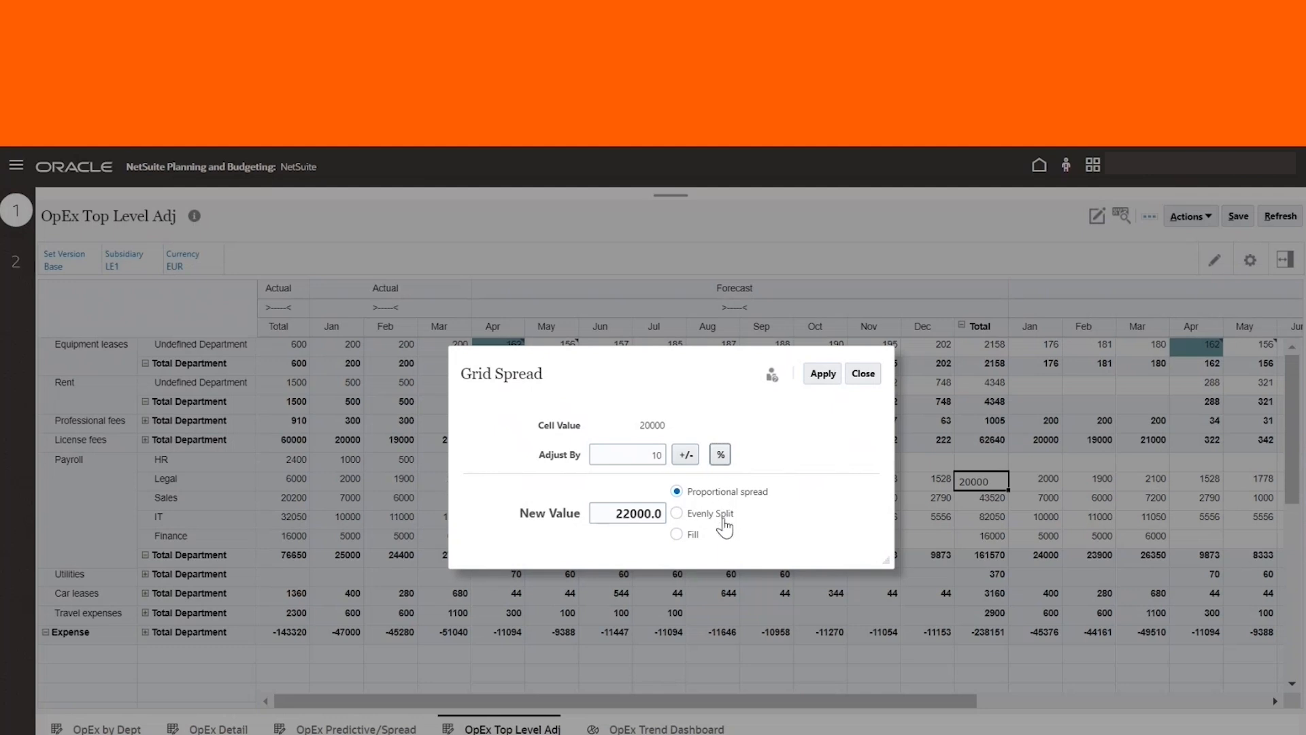
pyautogui.click(823, 373)
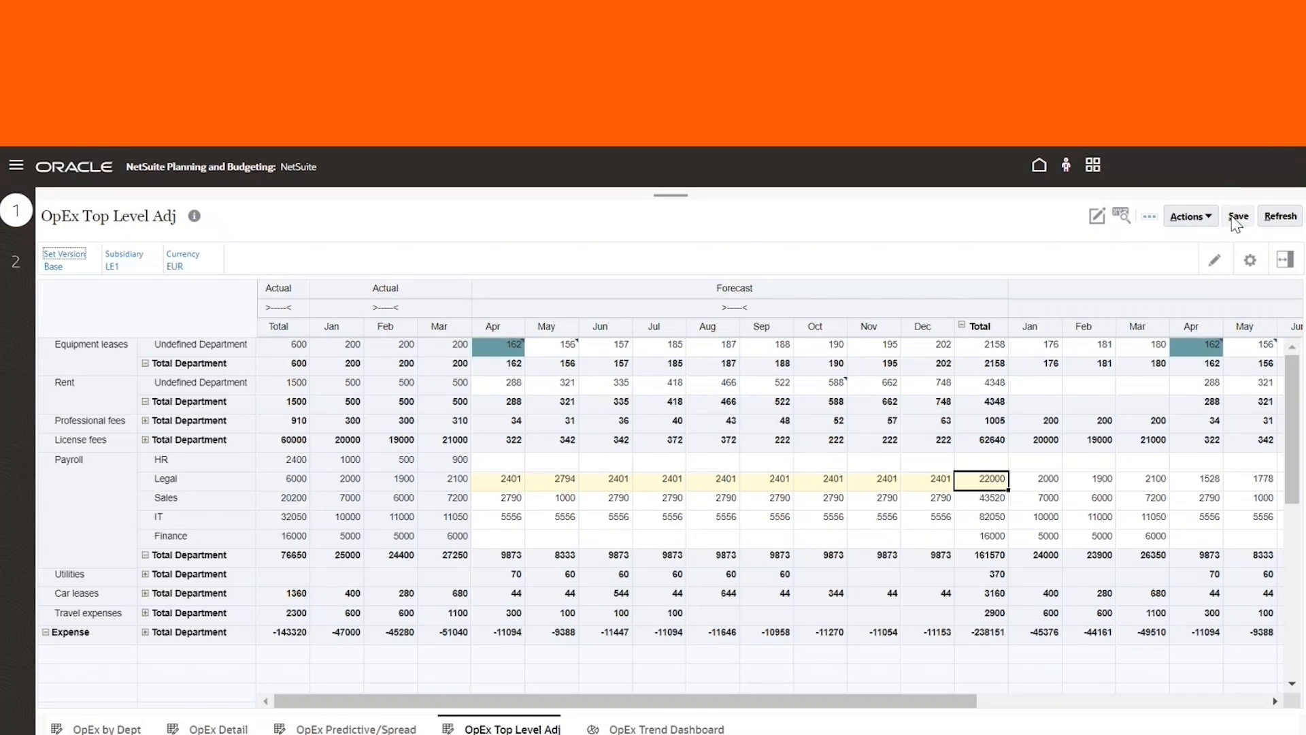
# Save the form
pyautogui.click(1236, 216)
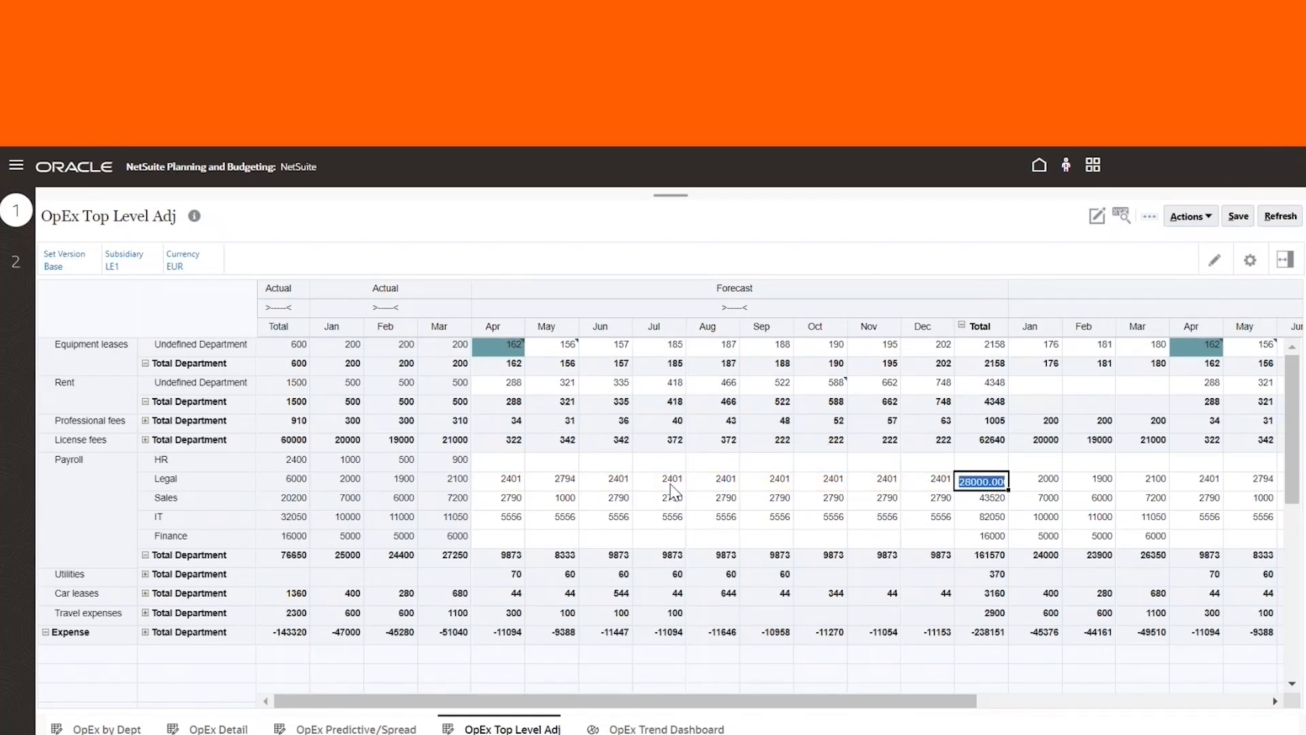
pyautogui.click(558, 497)
pyautogui.click(498, 484)
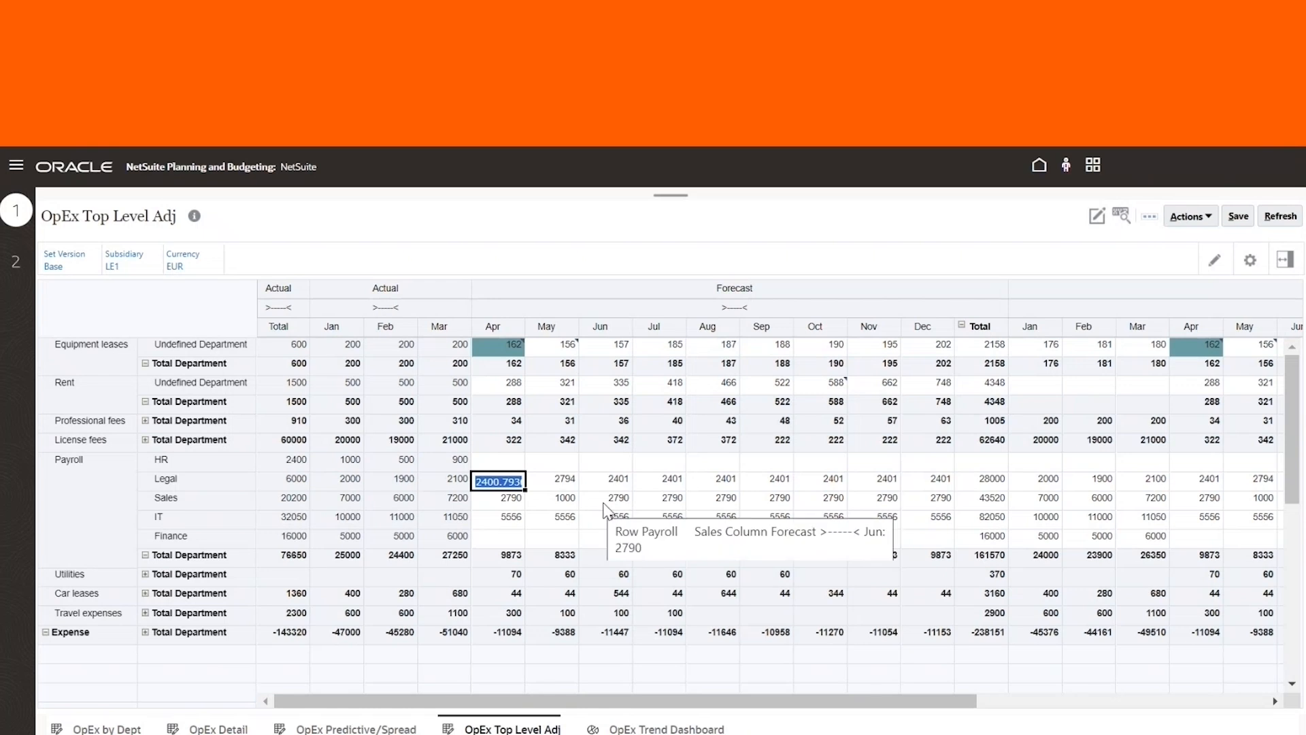
pyautogui.click(984, 473)
# Lock the Legal department's April forecast cell
pyautogui.click(494, 480)
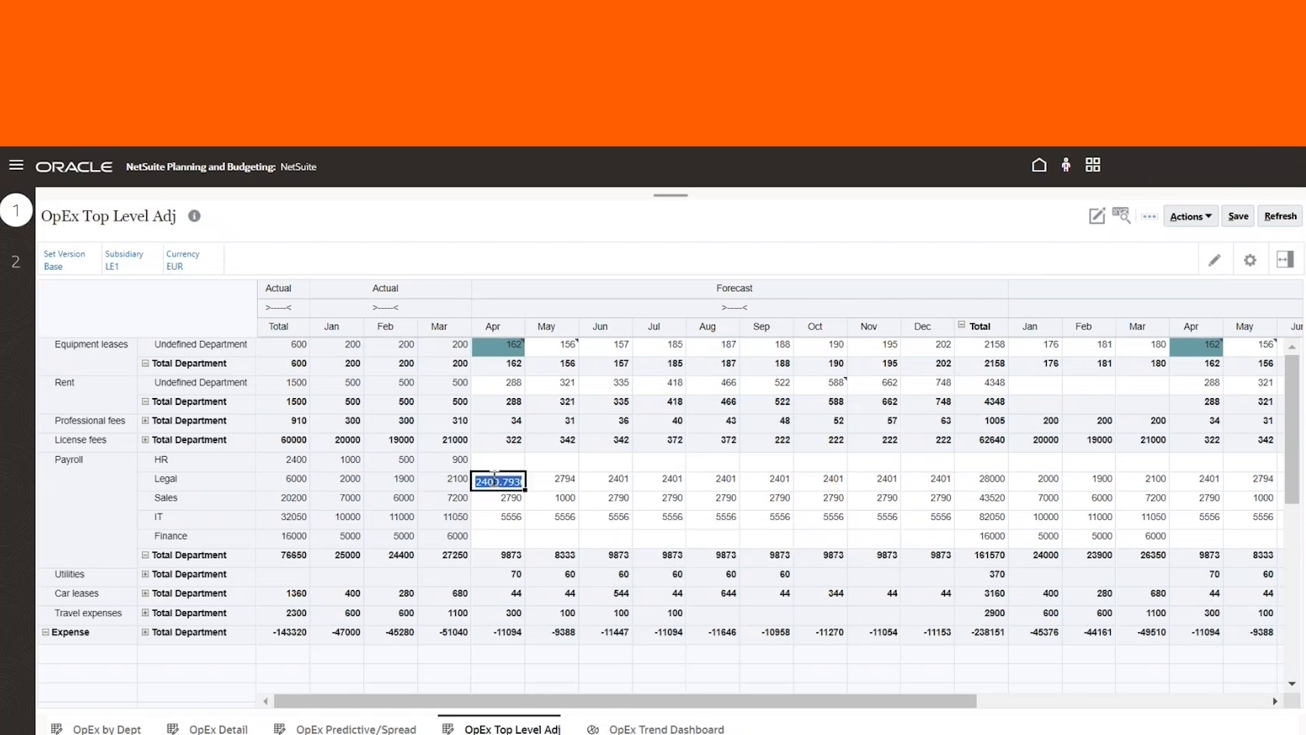
pyautogui.rightClick(499, 476)
pyautogui.click(470, 538)
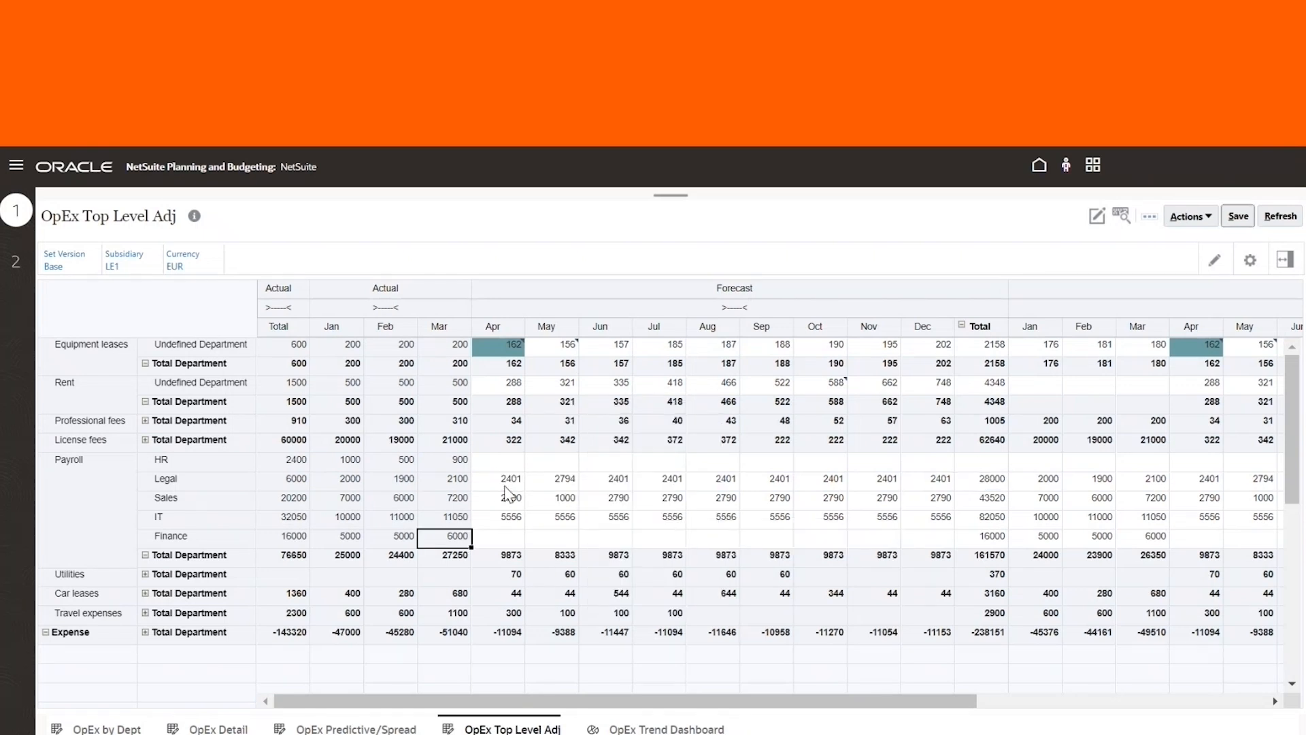
pyautogui.click(506, 476)
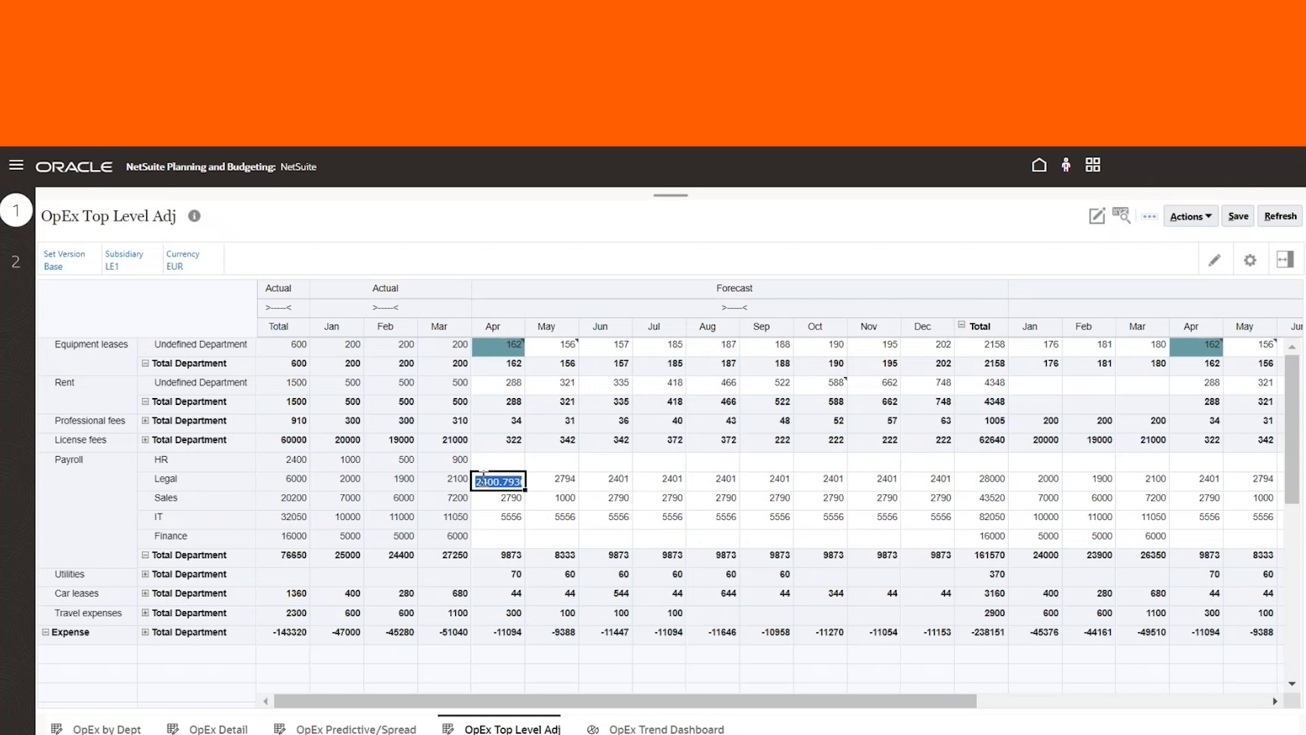
pyautogui.rightClick(491, 482)
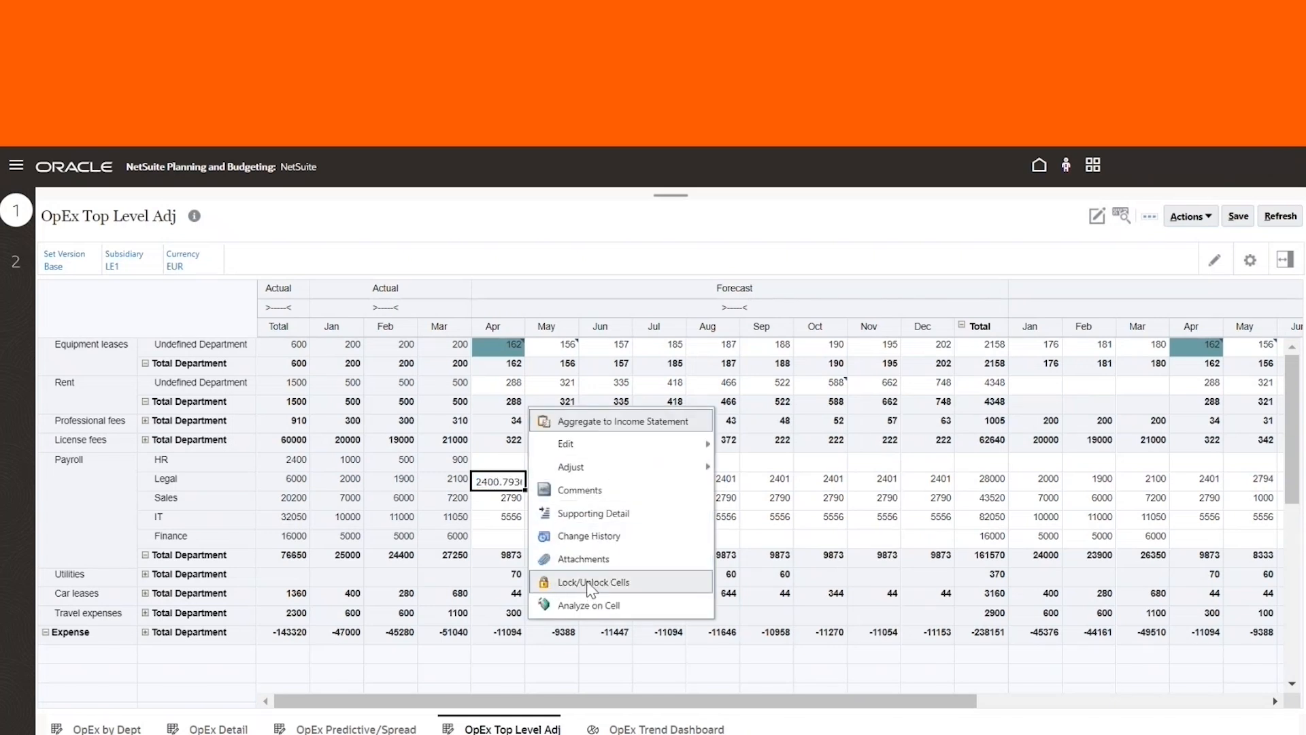
pyautogui.click(626, 582)
pyautogui.click(534, 502)
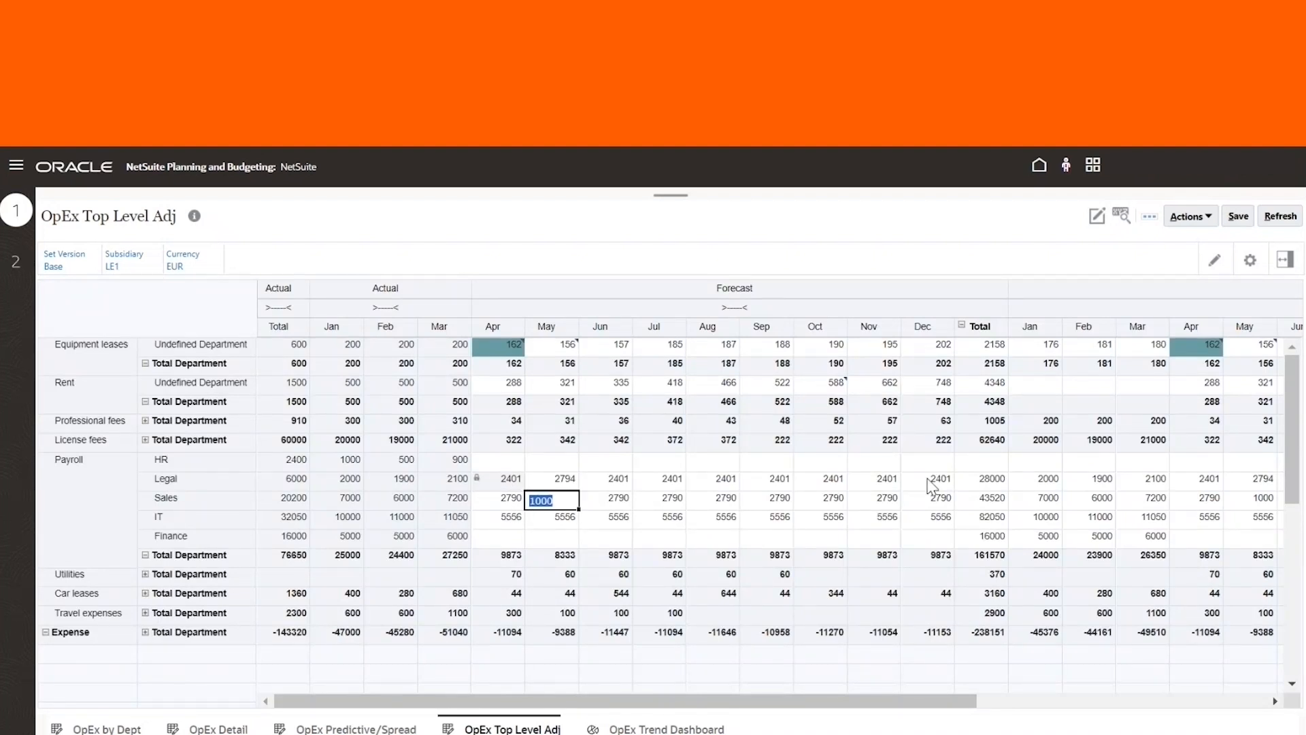
# Grid-spread a new value of 20000 into the Legal department's December forecast cell
pyautogui.click(929, 481)
pyautogui.rightClick(942, 477)
pyautogui.moveTo(1037, 466)
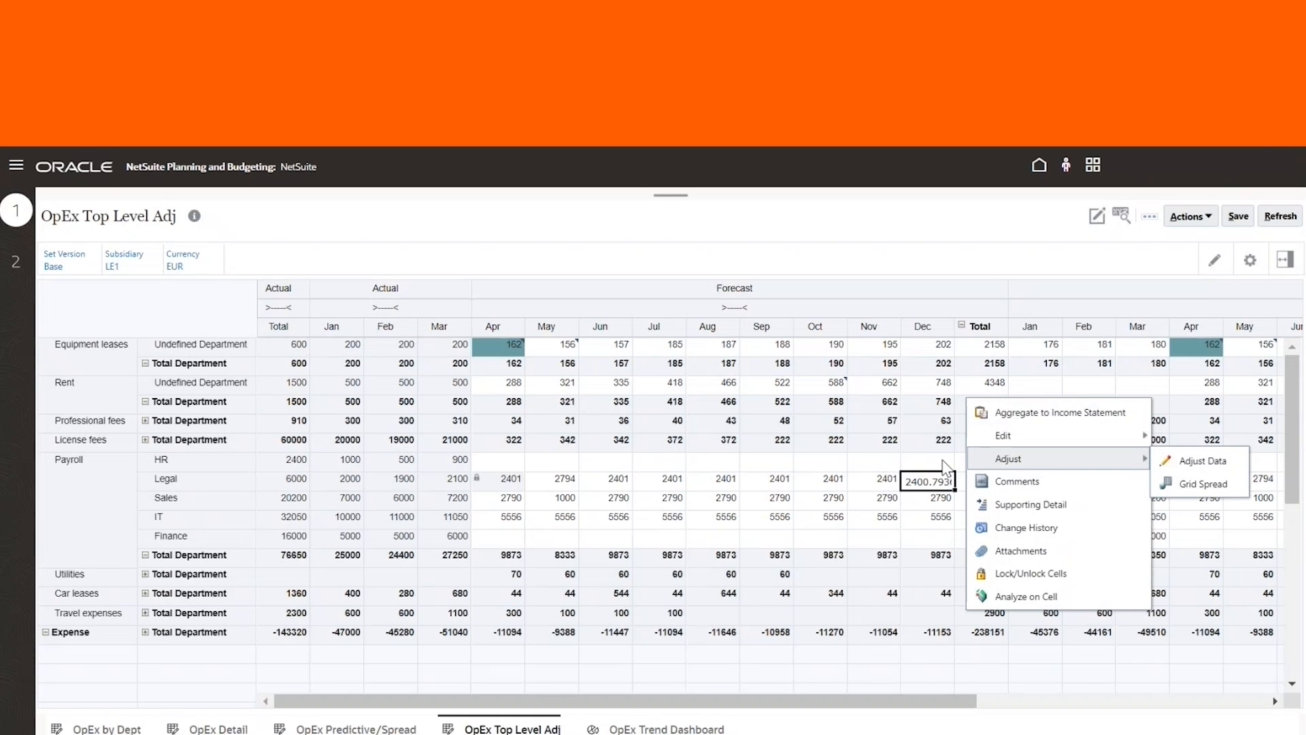
pyautogui.click(1191, 478)
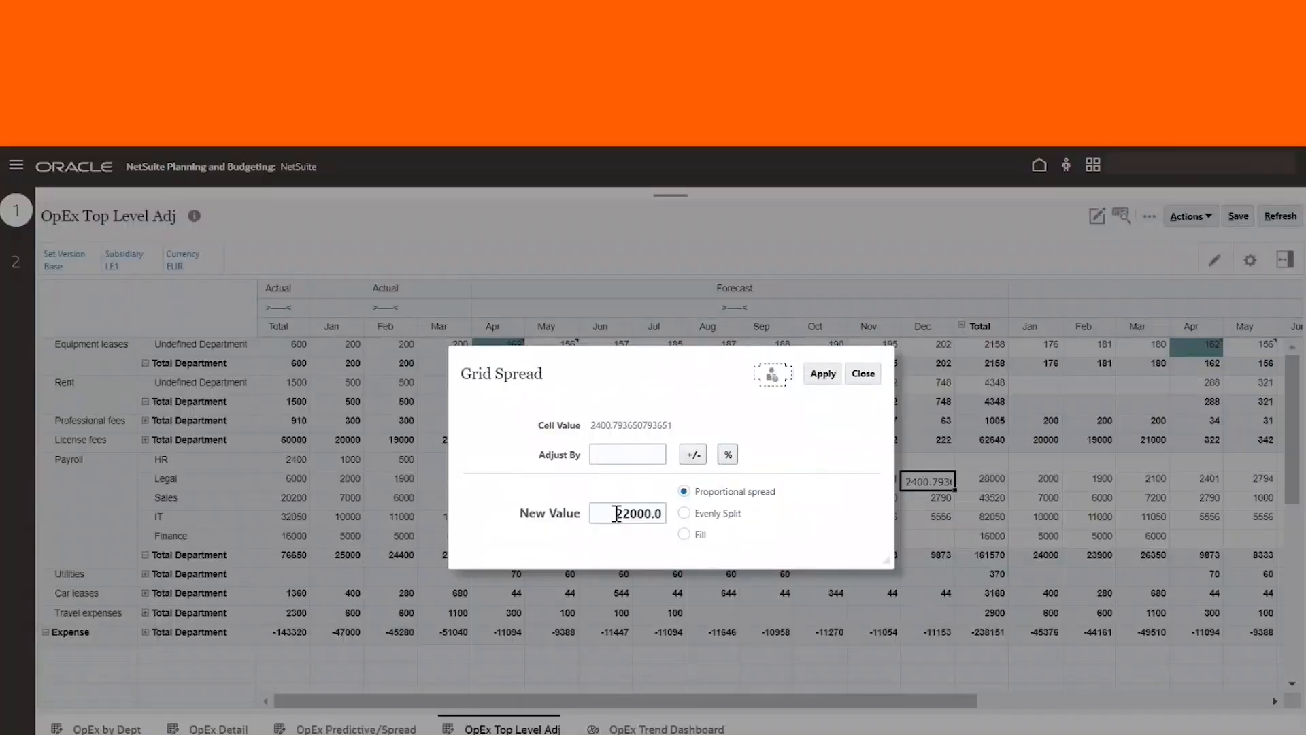
pyautogui.click(623, 454)
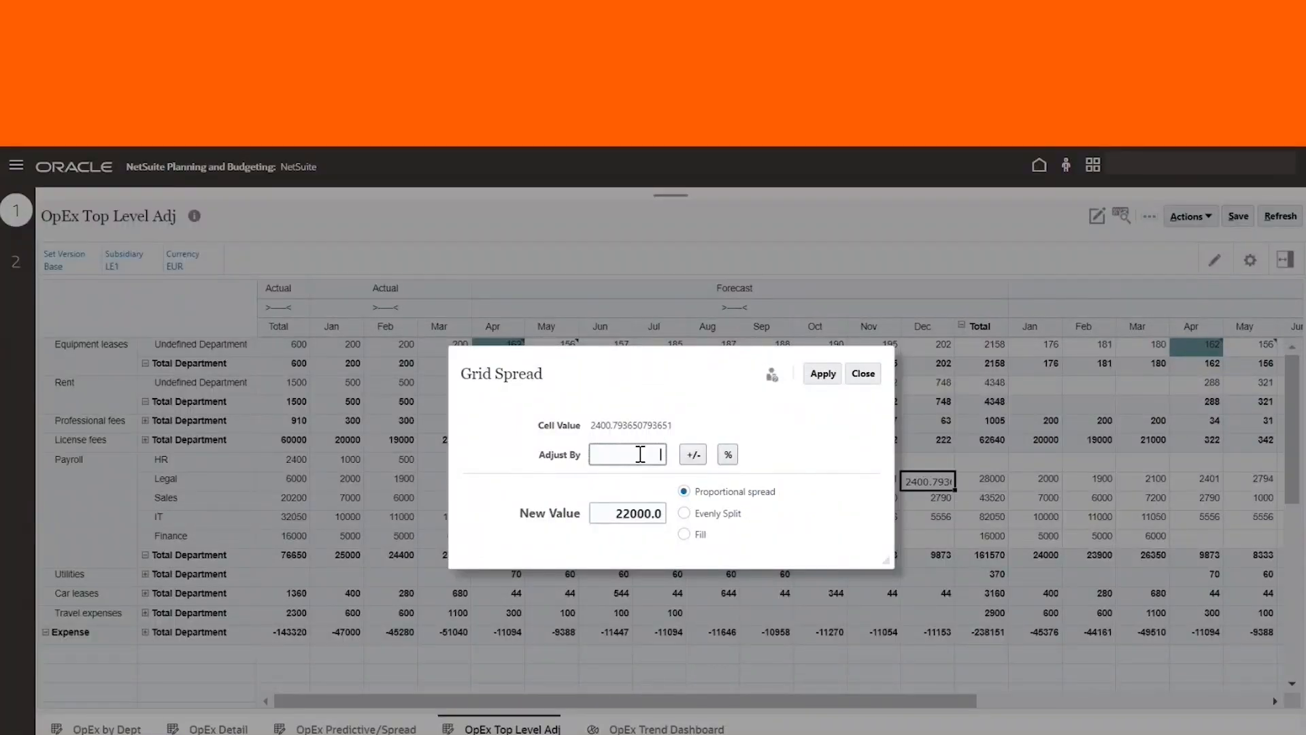
pyautogui.click(612, 513)
pyautogui.write('2000')
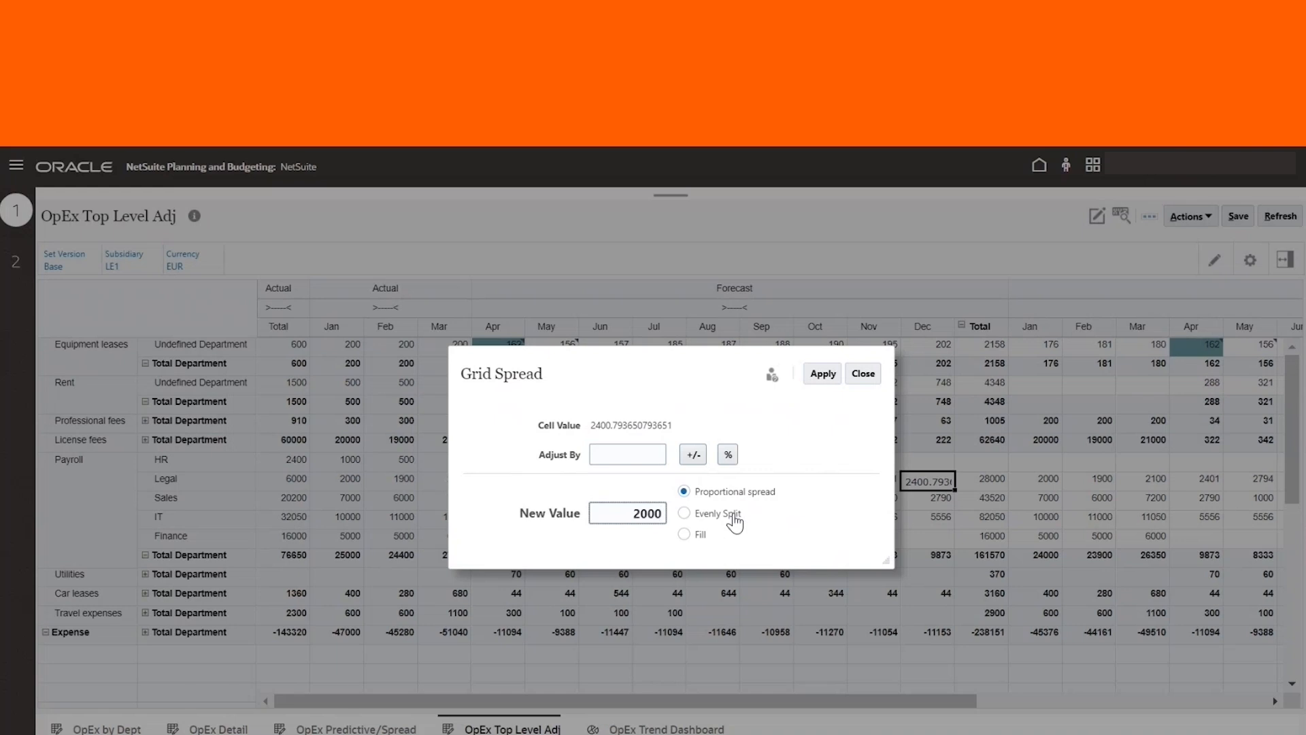
pyautogui.write('0')
pyautogui.click(819, 373)
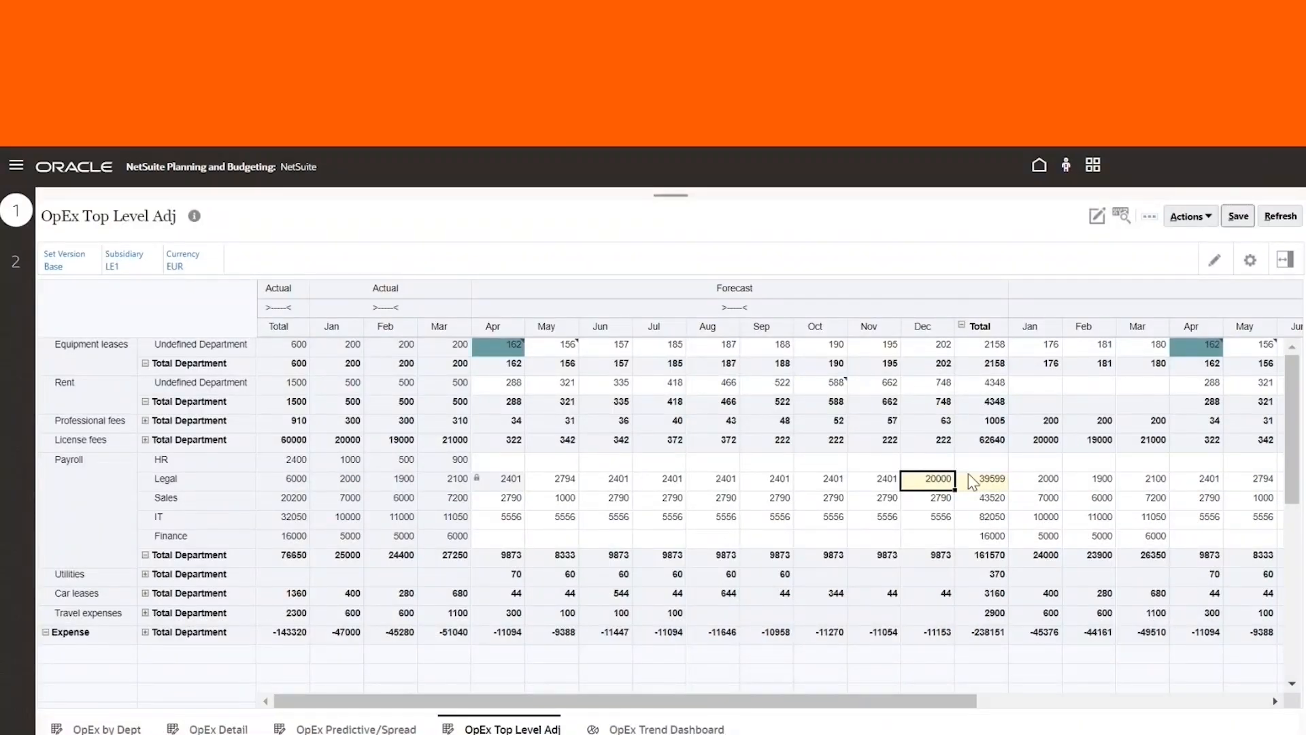
# Refresh the form to discard the unsaved December change
pyautogui.doubleClick(994, 482)
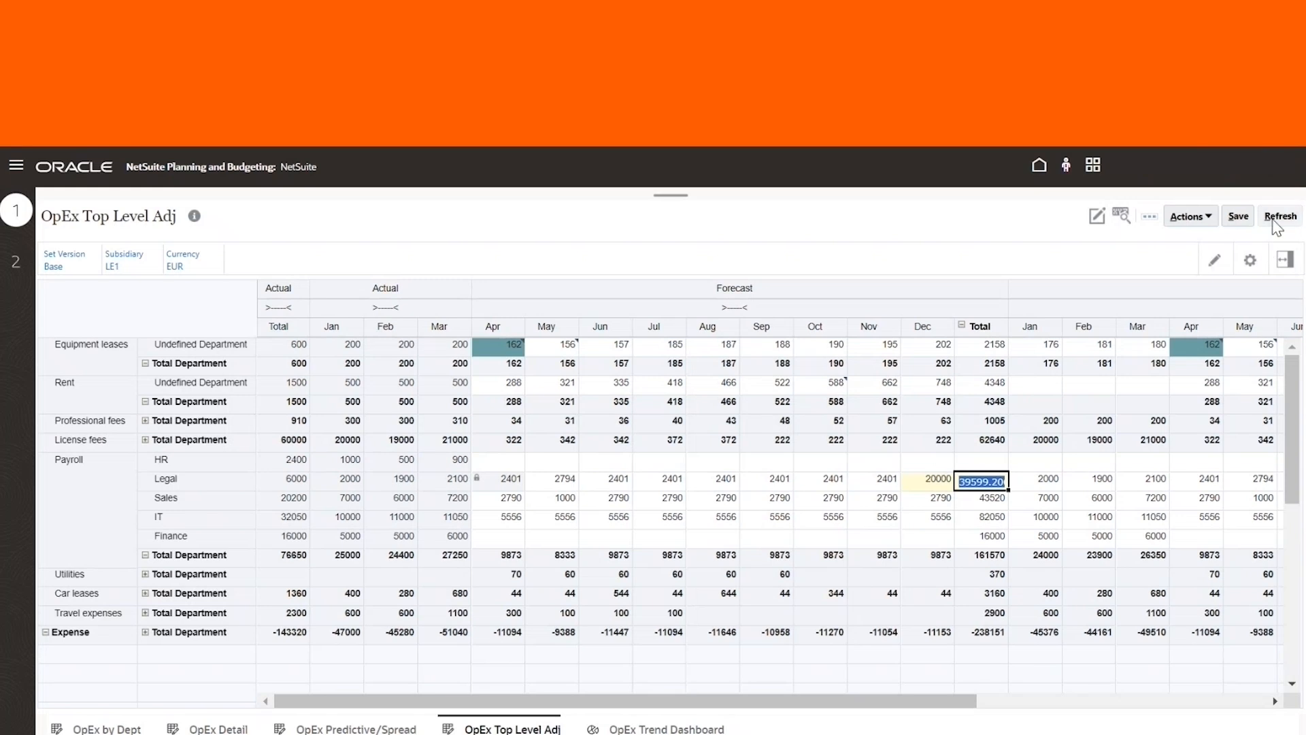
pyautogui.click(1274, 221)
pyautogui.click(741, 484)
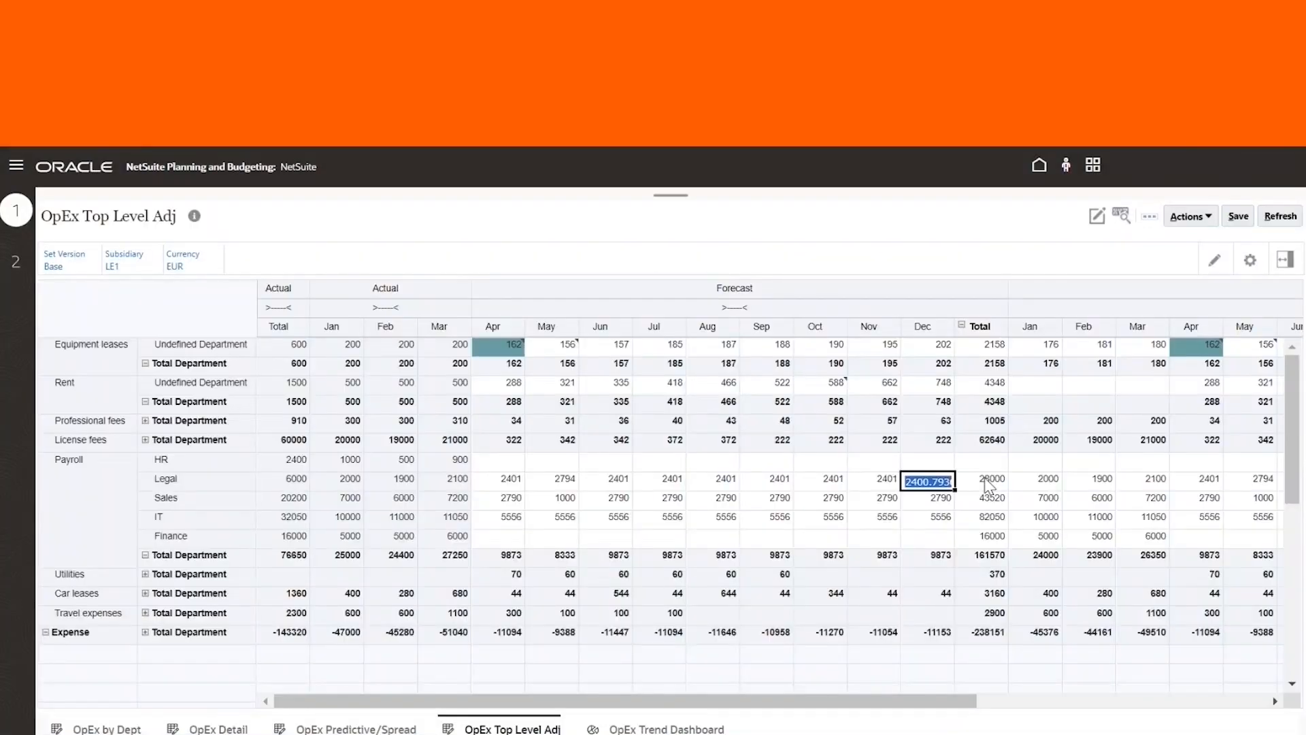
# Spread a new Legal forecast total of 20000 proportionally with Grid Spread and save the form
pyautogui.doubleClick(987, 481)
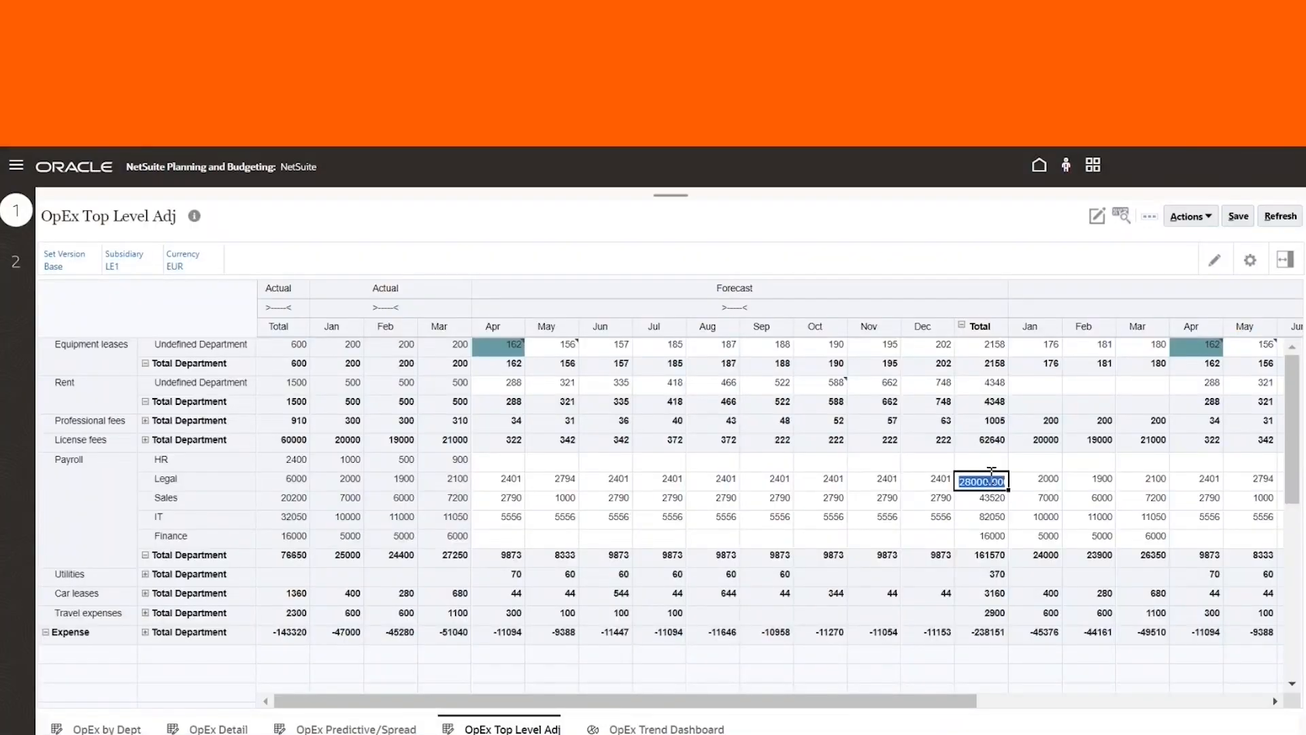
pyautogui.rightClick(987, 476)
pyautogui.moveTo(1103, 465)
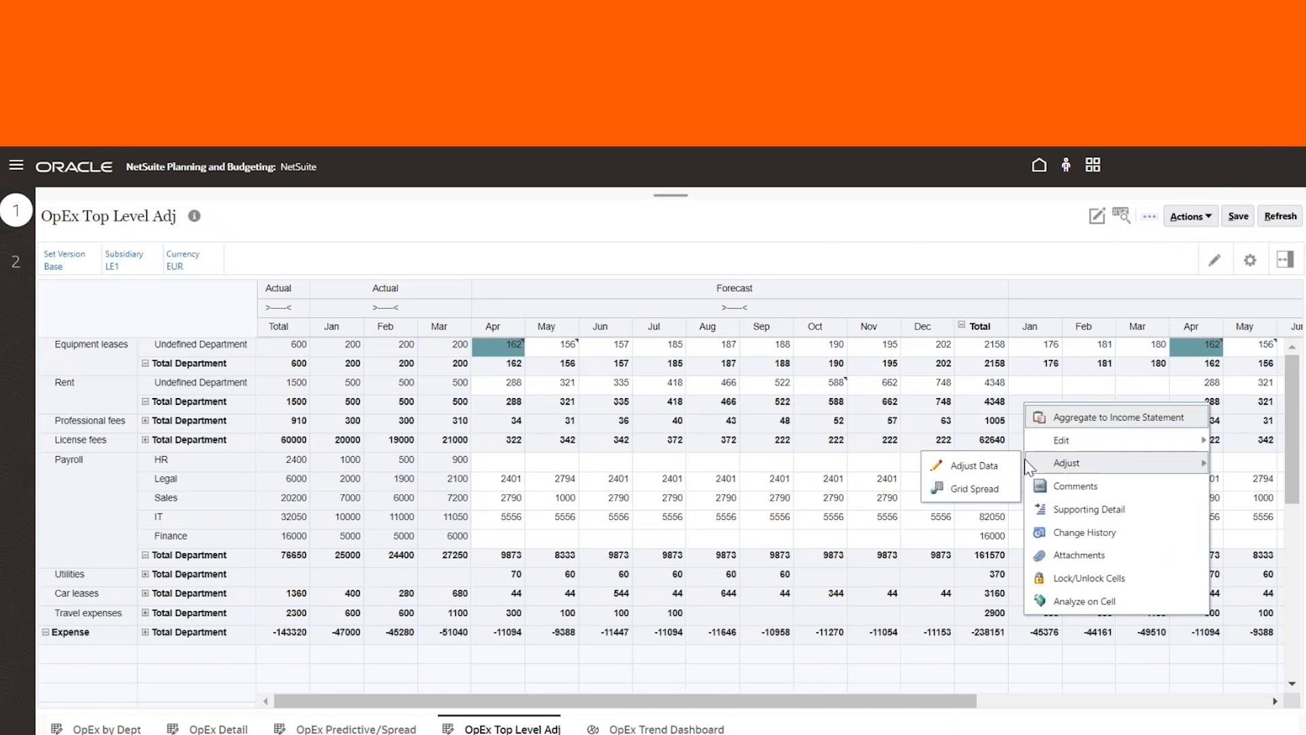
pyautogui.click(964, 489)
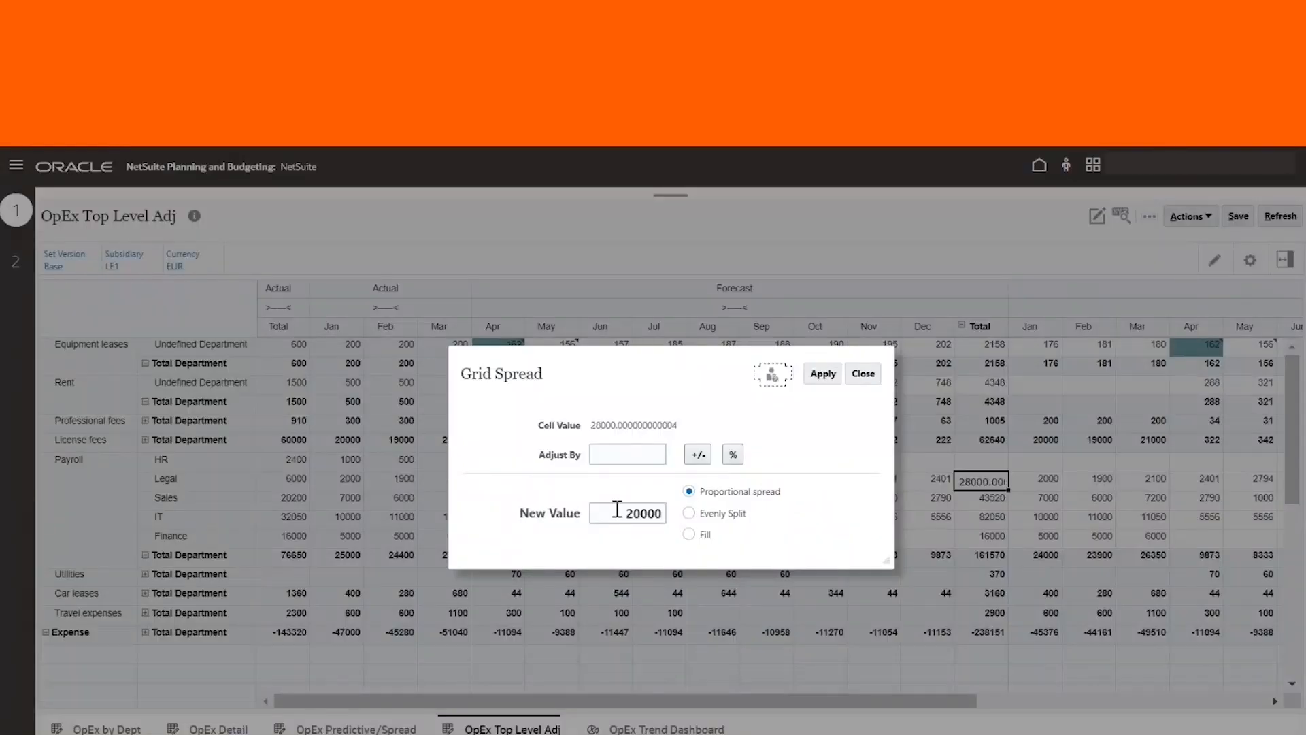
pyautogui.click(824, 374)
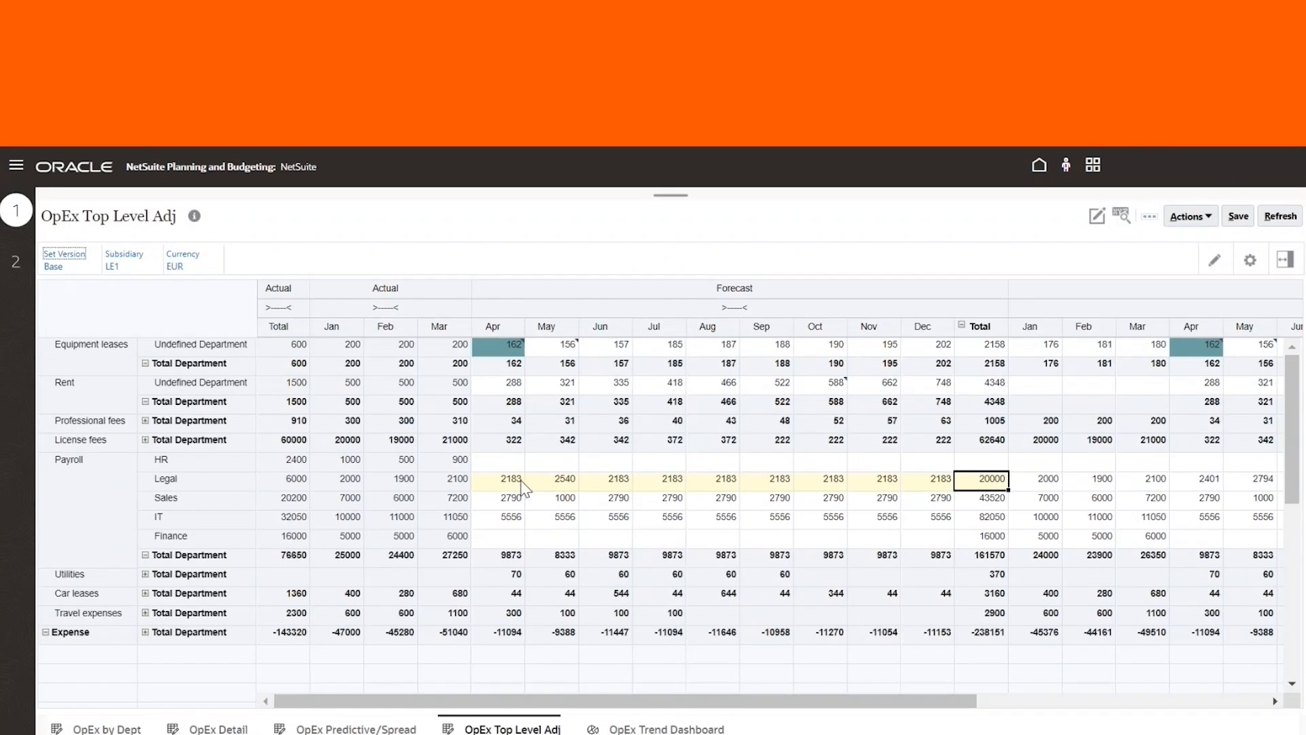
pyautogui.click(1228, 221)
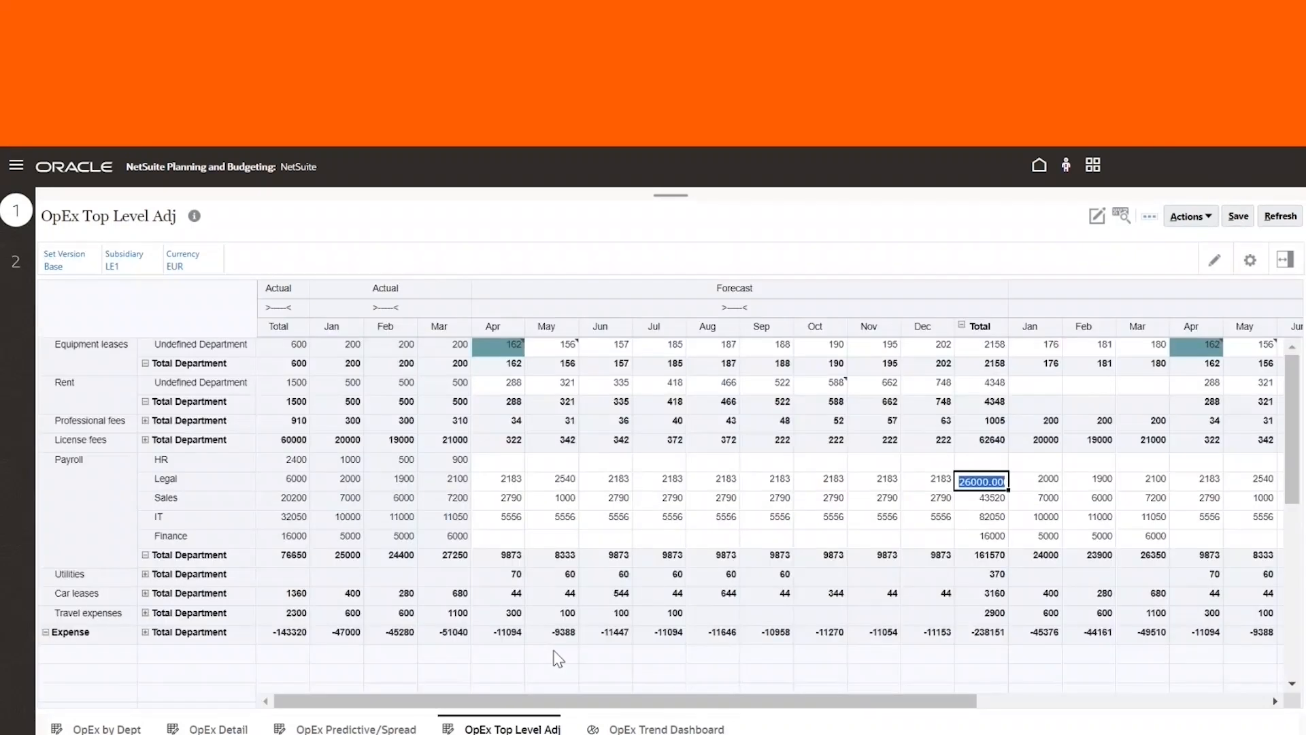
# Lock the Legal department's April forecast cell
pyautogui.click(503, 482)
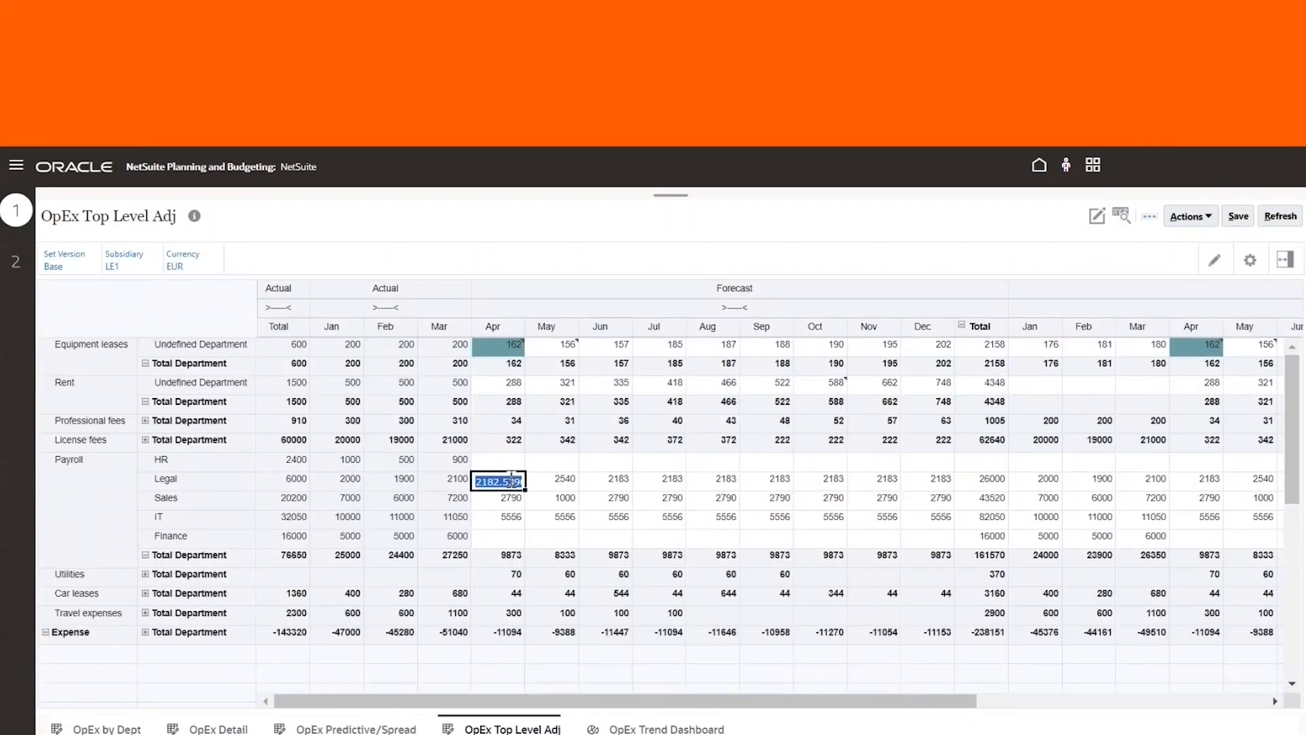
pyautogui.rightClick(503, 482)
pyautogui.click(571, 578)
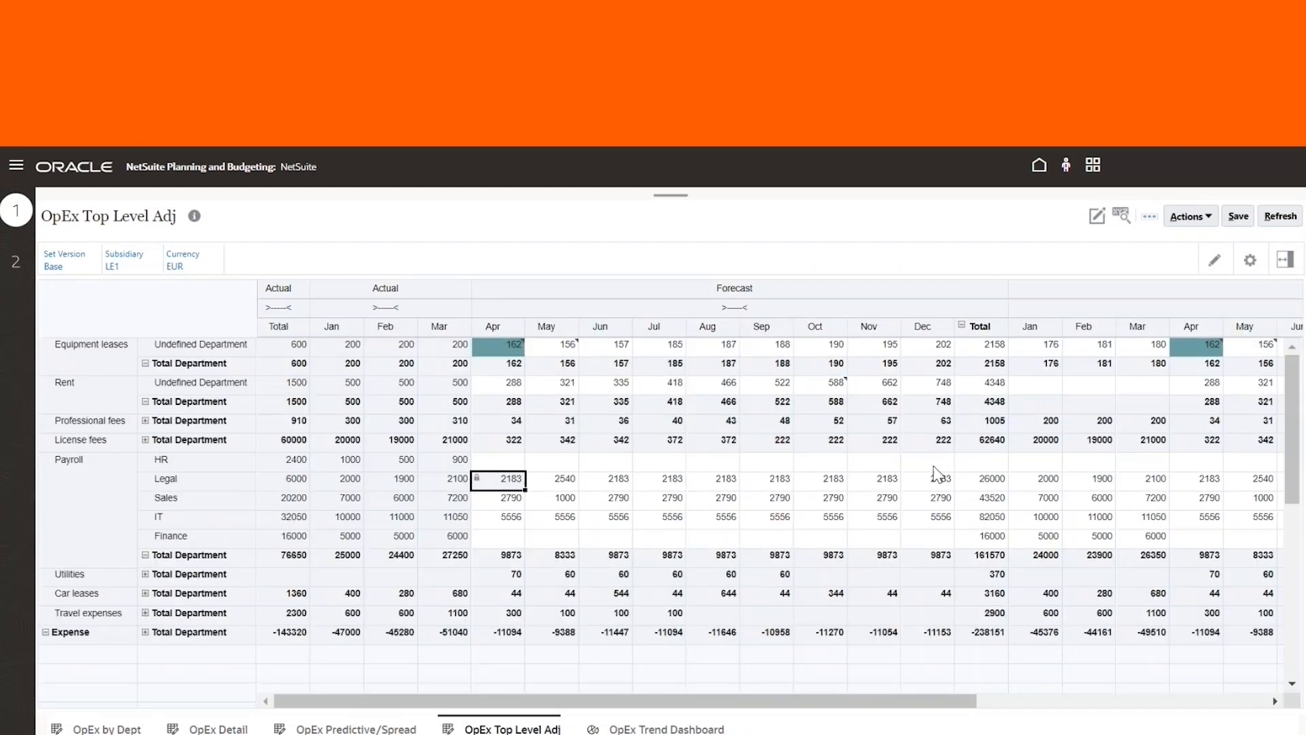
# Spread a new Legal forecast total of 25000 proportionally across the months with Grid Spread
pyautogui.doubleClick(986, 482)
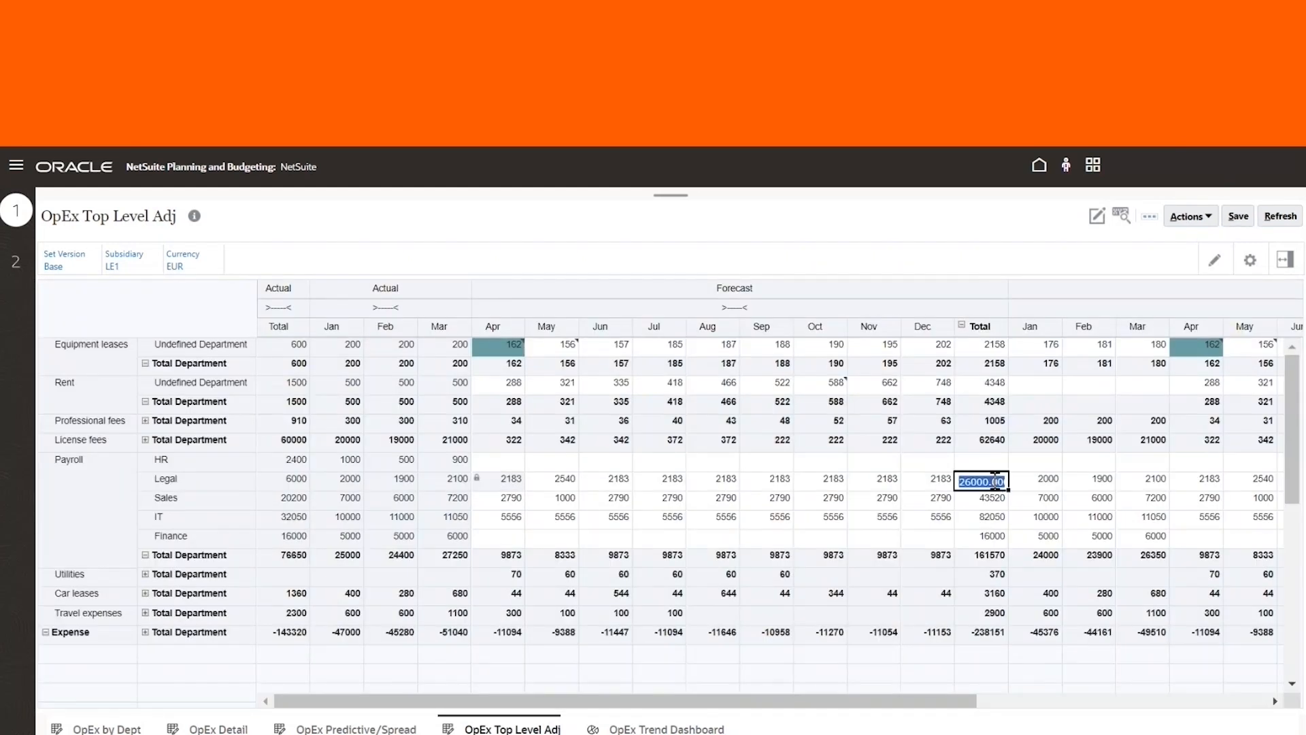
pyautogui.rightClick(986, 483)
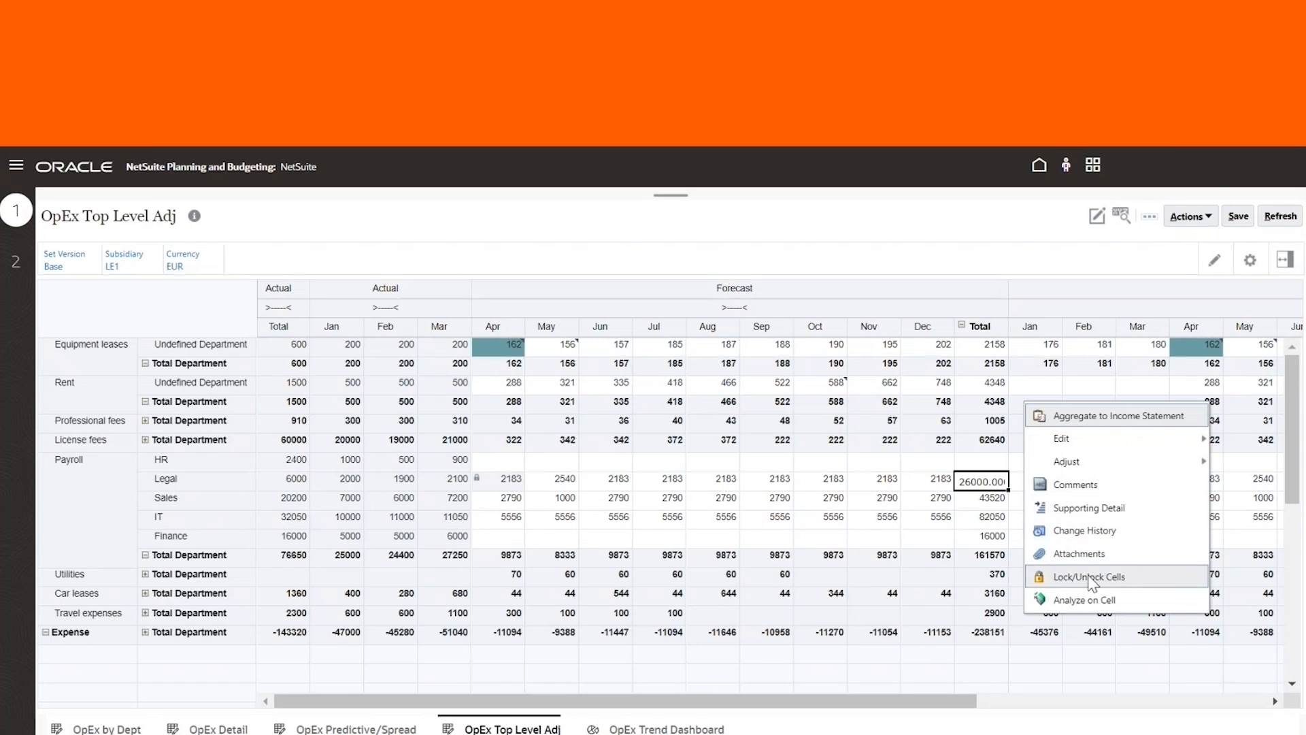
pyautogui.moveTo(1068, 462)
pyautogui.click(959, 487)
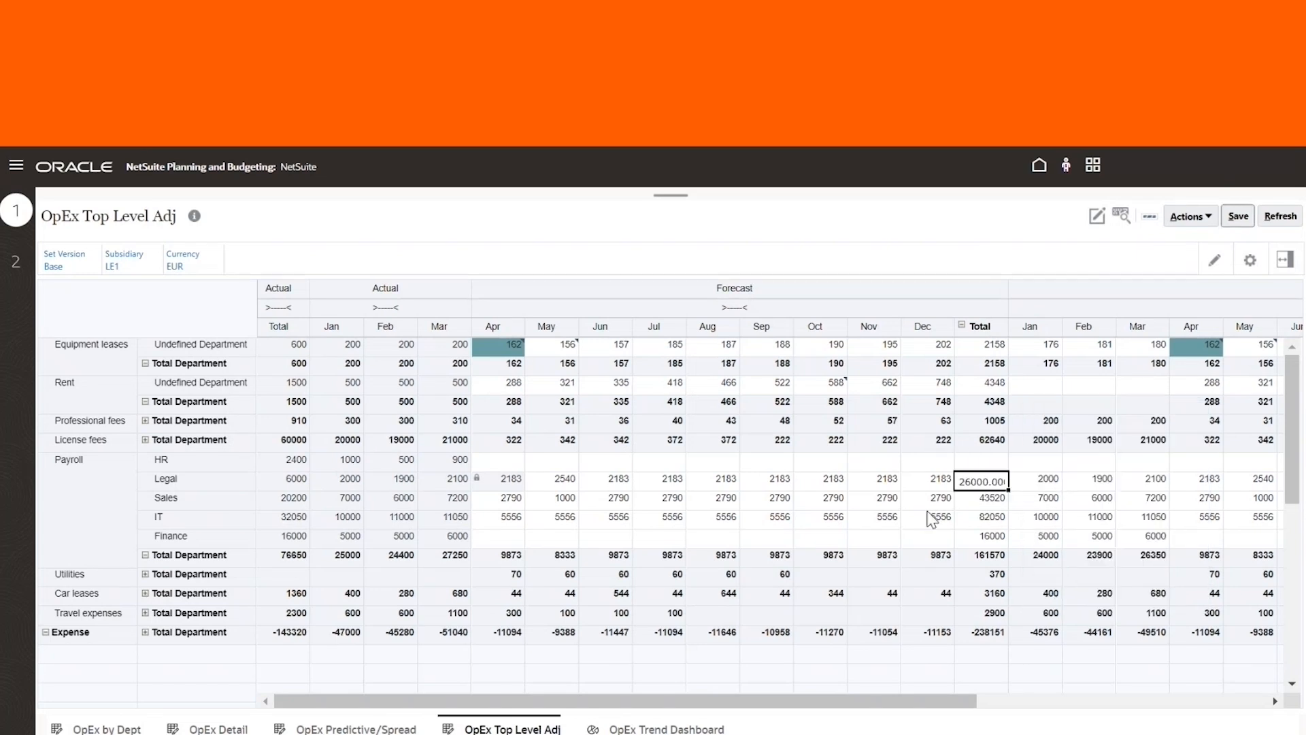
pyautogui.click(620, 511)
pyautogui.moveTo(620, 511); pyautogui.dragTo(708, 519)
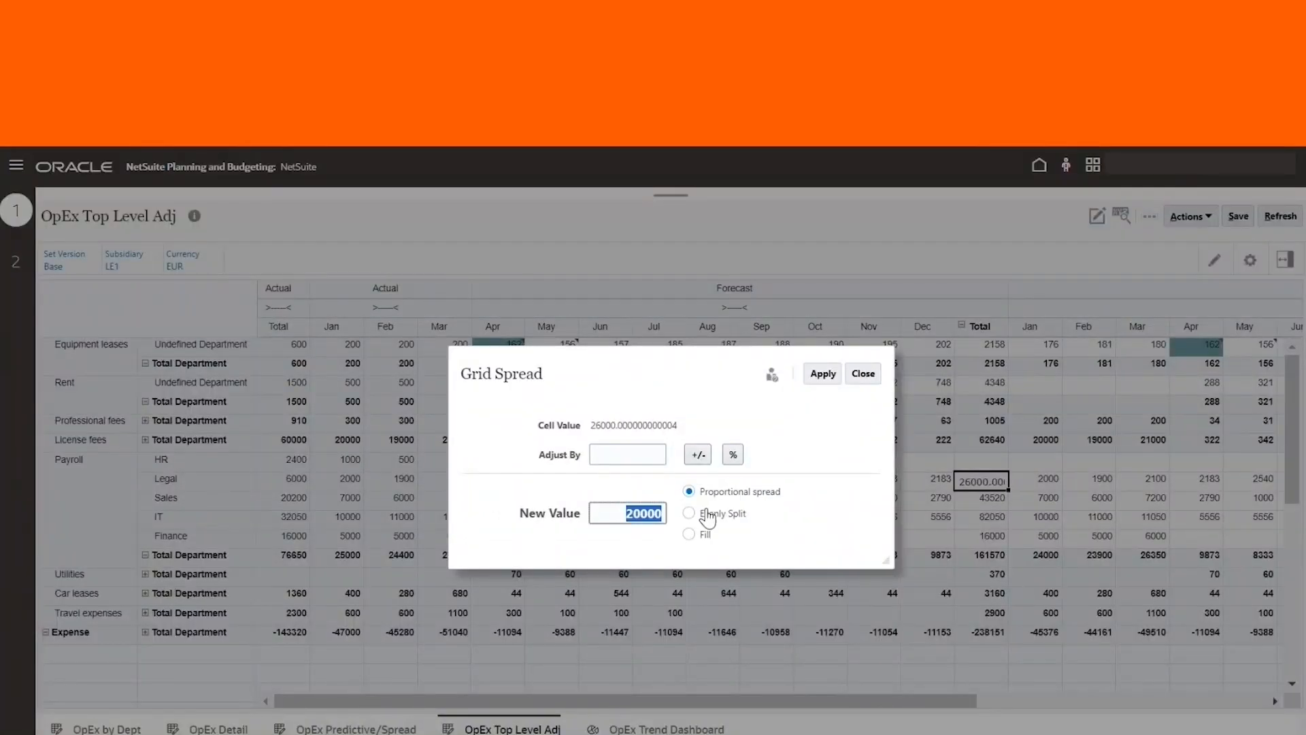
pyautogui.write('25000')
pyautogui.click(823, 374)
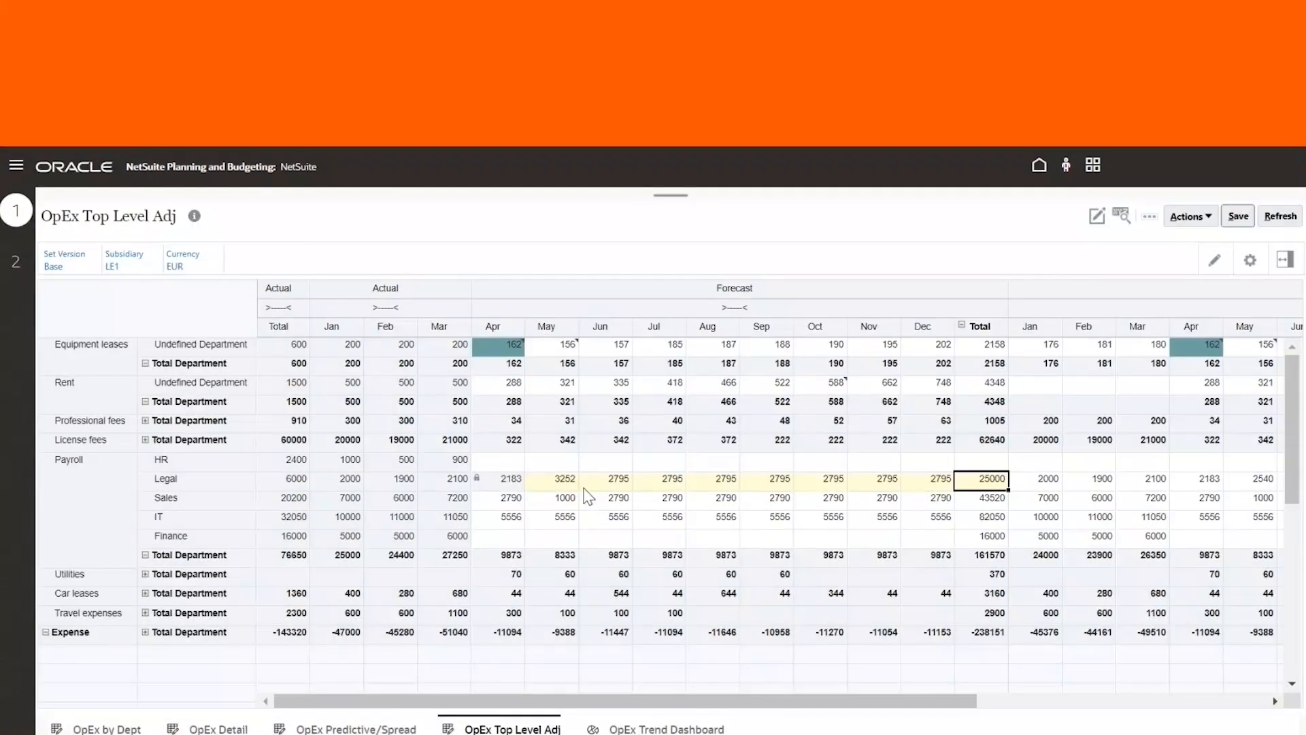
# Save the form with the spread Legal forecast and inspect individual forecast cells in the grid
pyautogui.click(1238, 216)
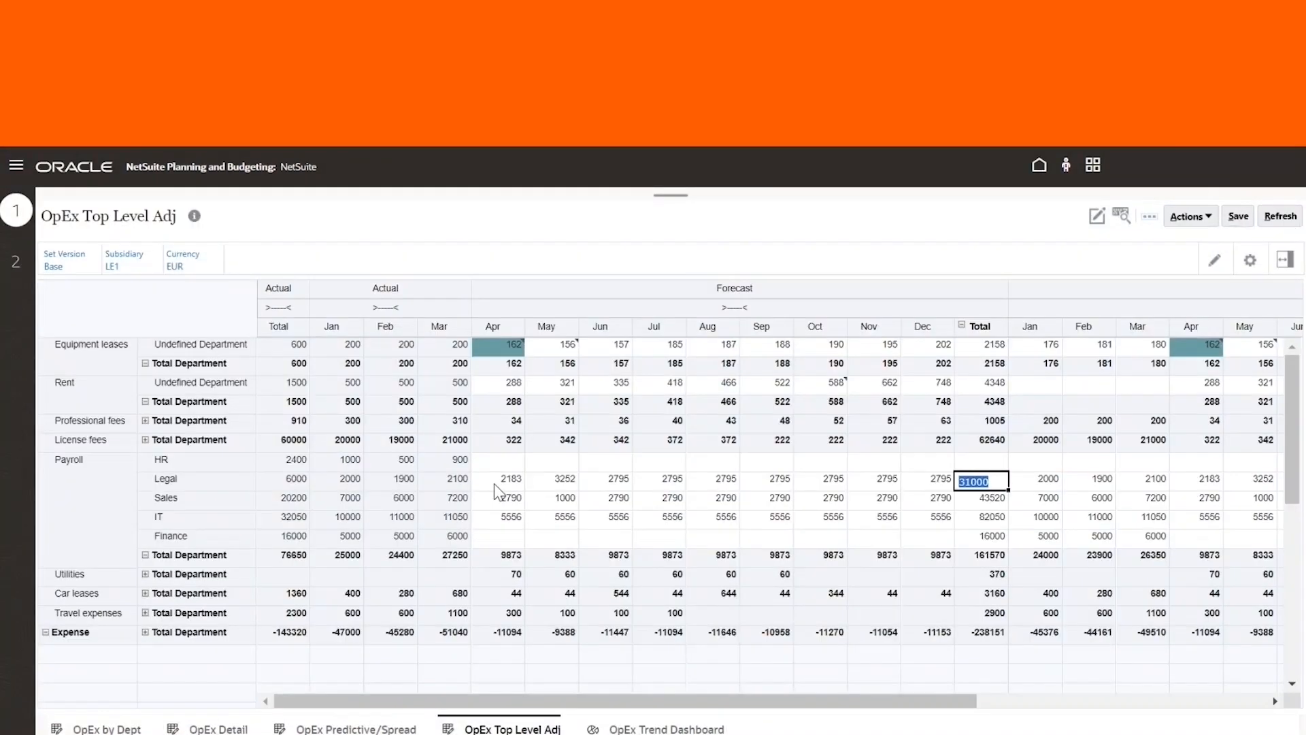
pyautogui.click(497, 481)
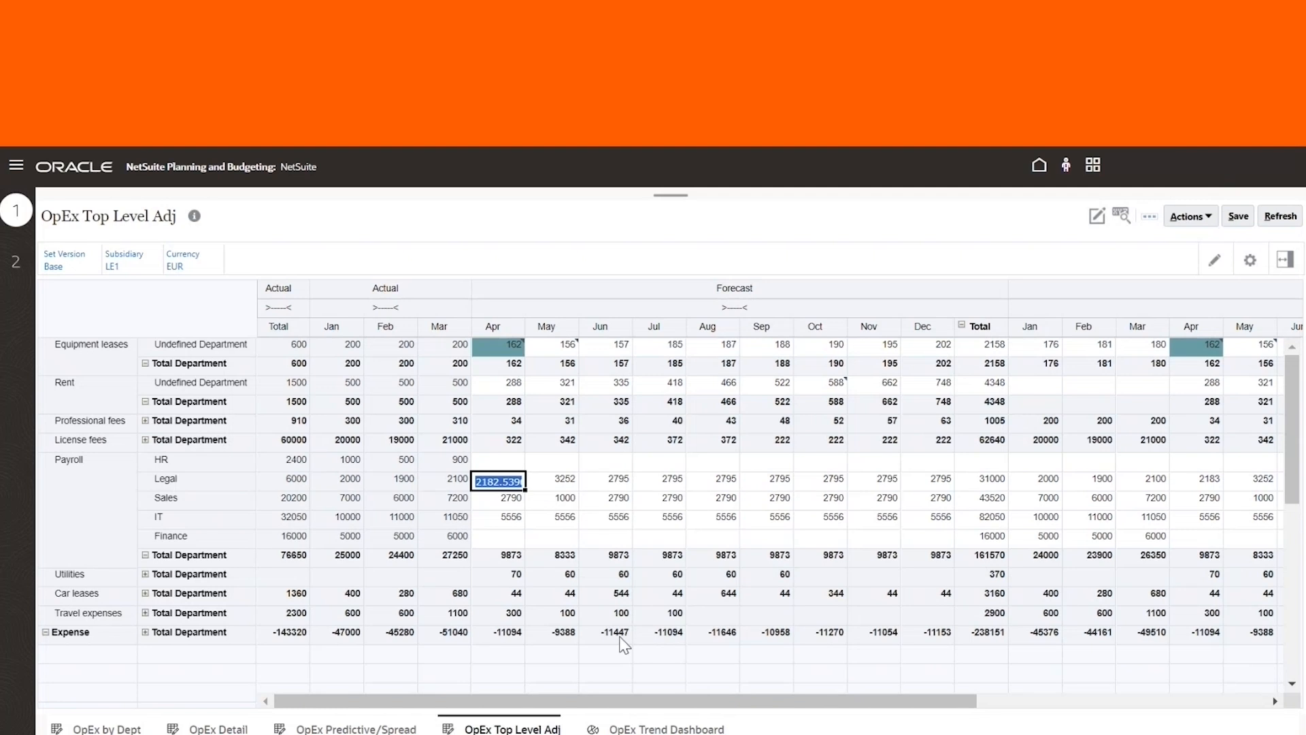
pyautogui.click(644, 518)
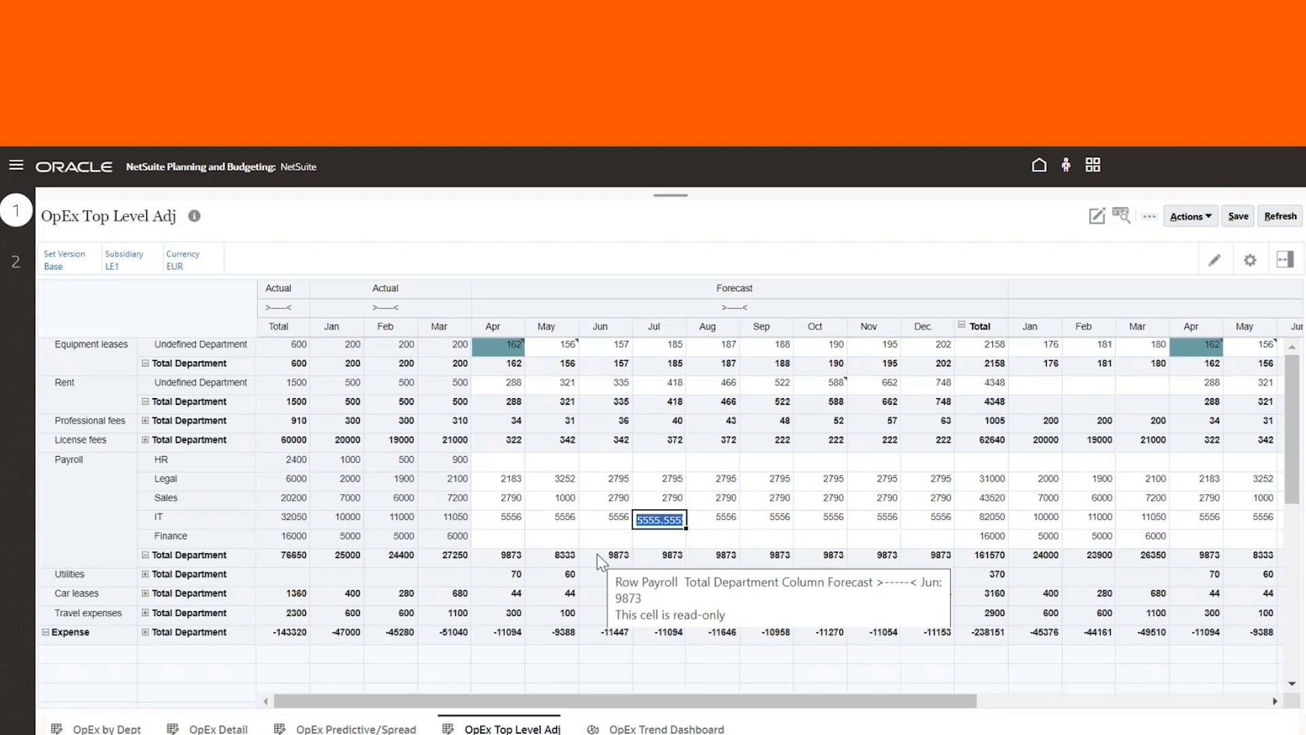
pyautogui.click(552, 593)
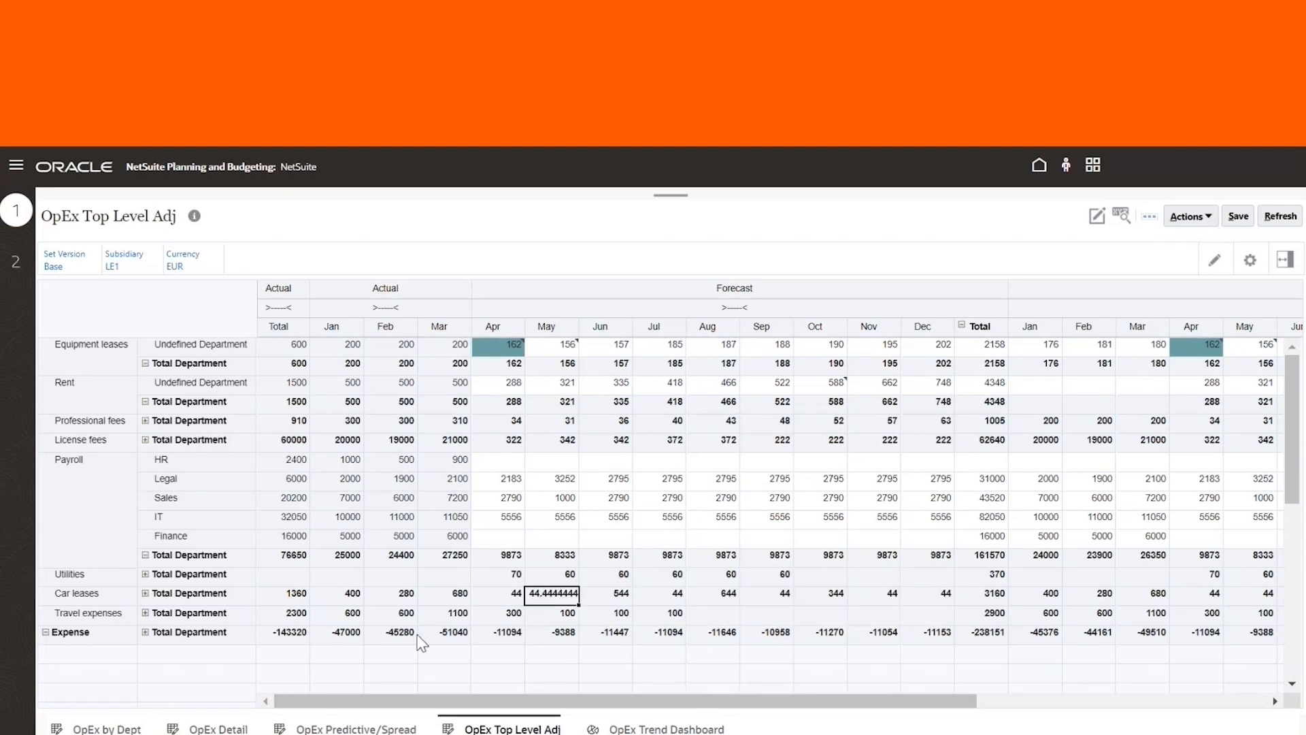
# Open the OpEx Trend Dashboard and choose subsidiary LE1
pyautogui.moveTo(310, 478)
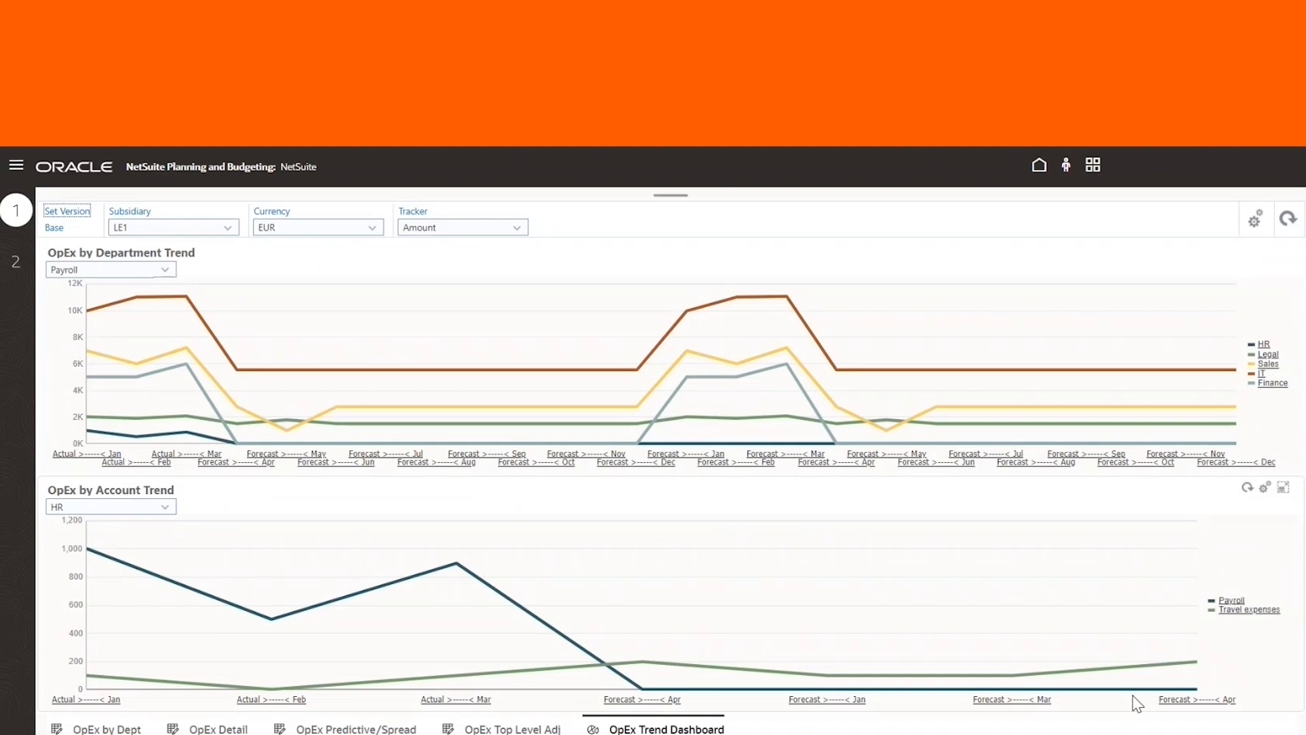
pyautogui.click(174, 227)
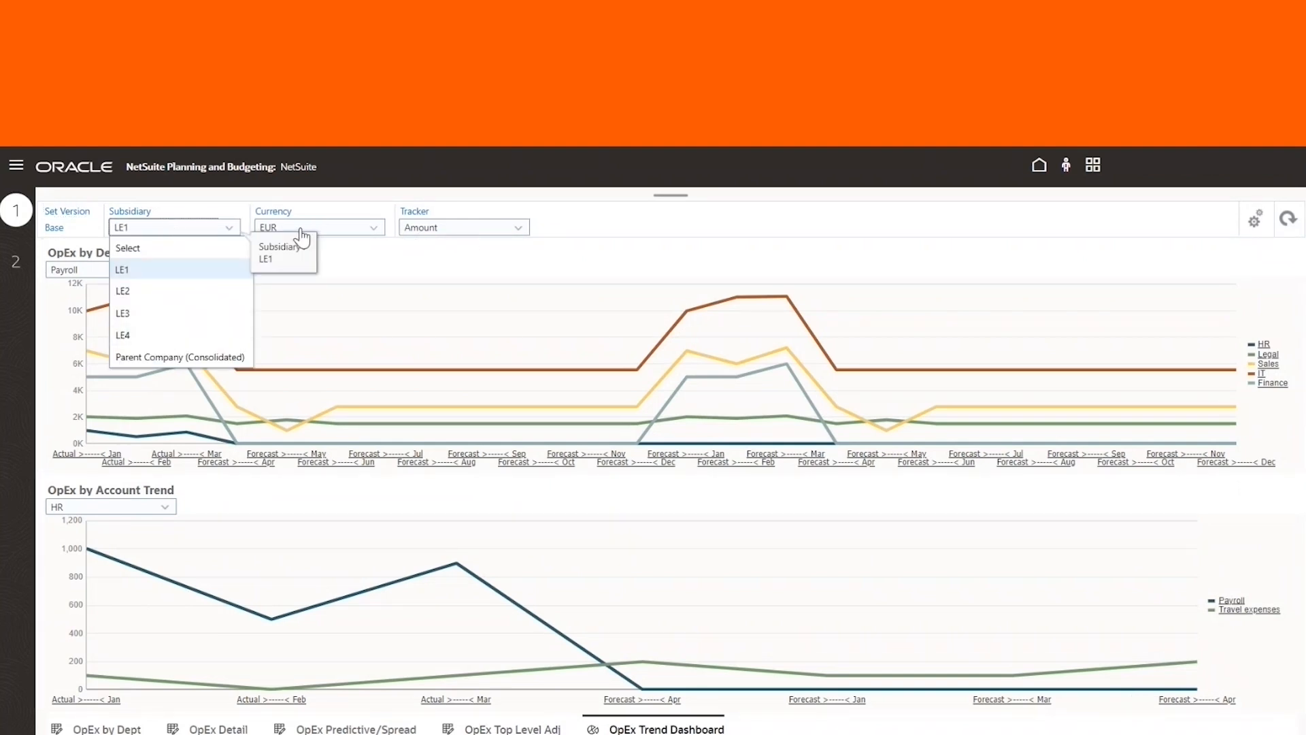
pyautogui.click(139, 269)
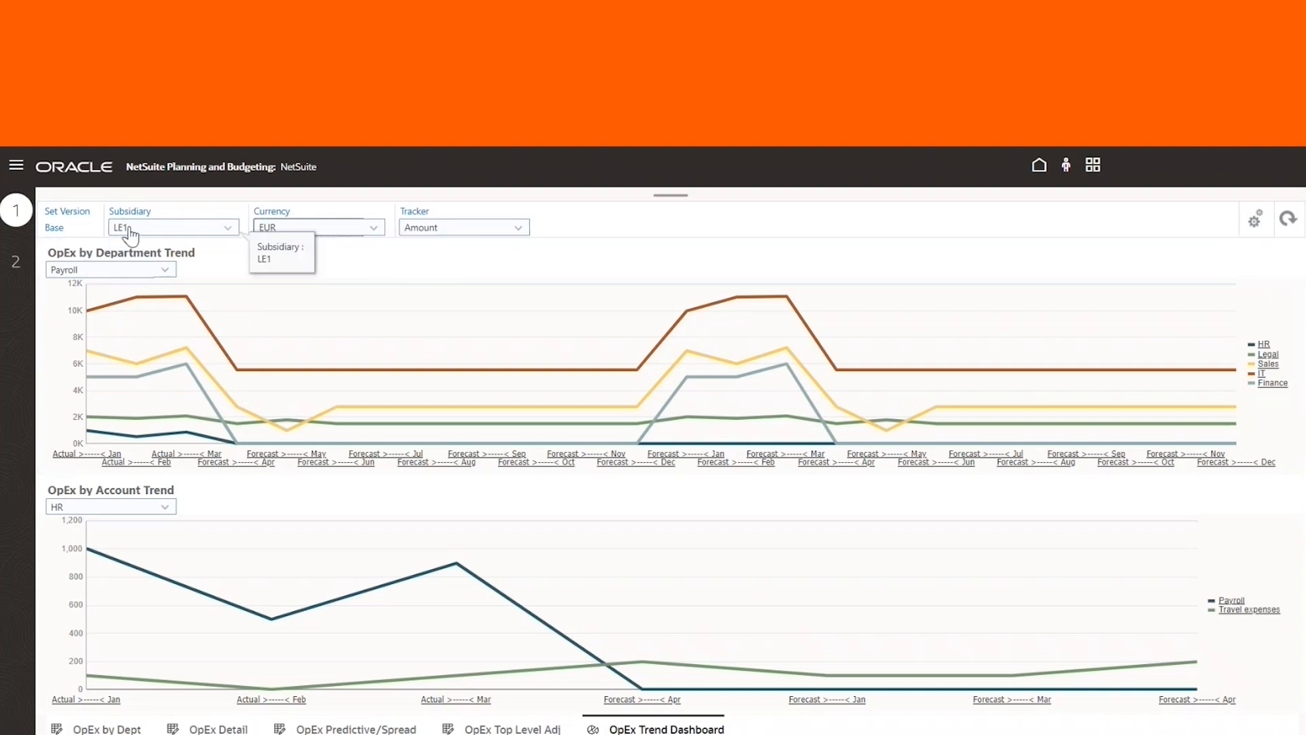
# Switch to the second dashboard card showing the OpEx by Dept Dashboard, then return to the first card
pyautogui.click(17, 260)
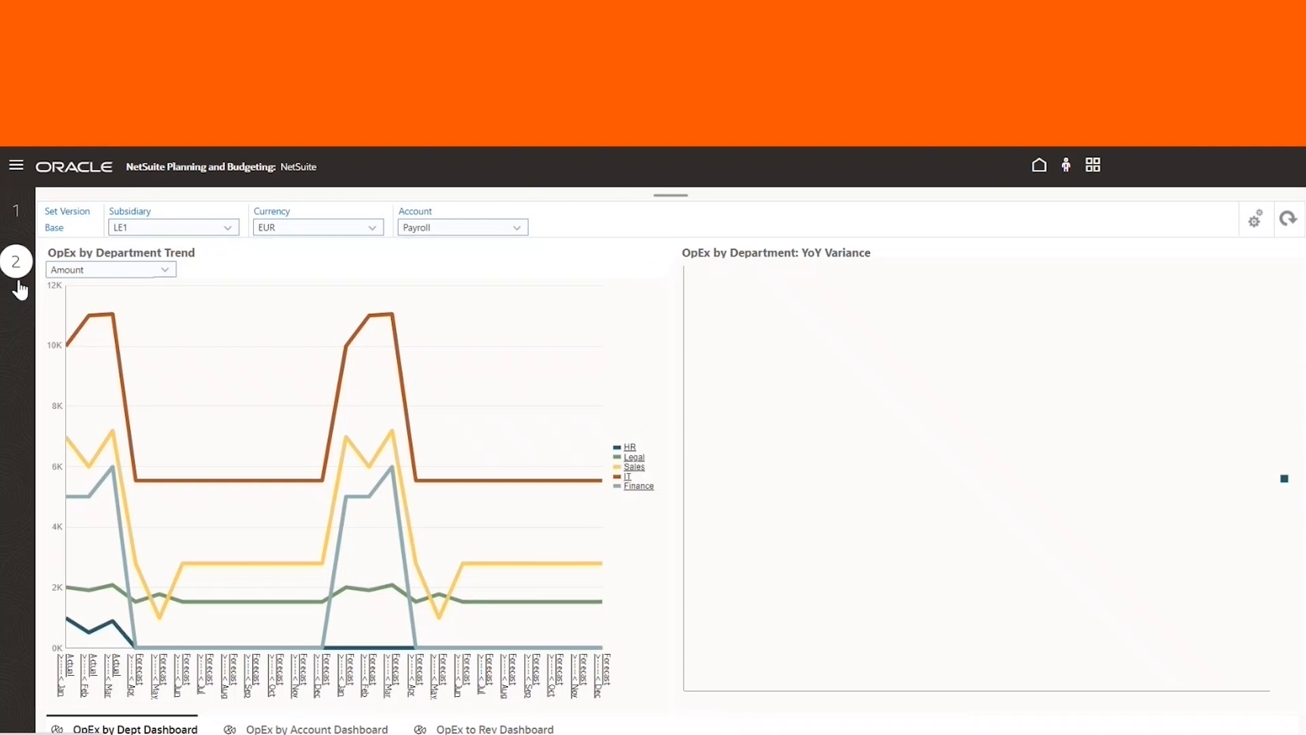
pyautogui.click(13, 218)
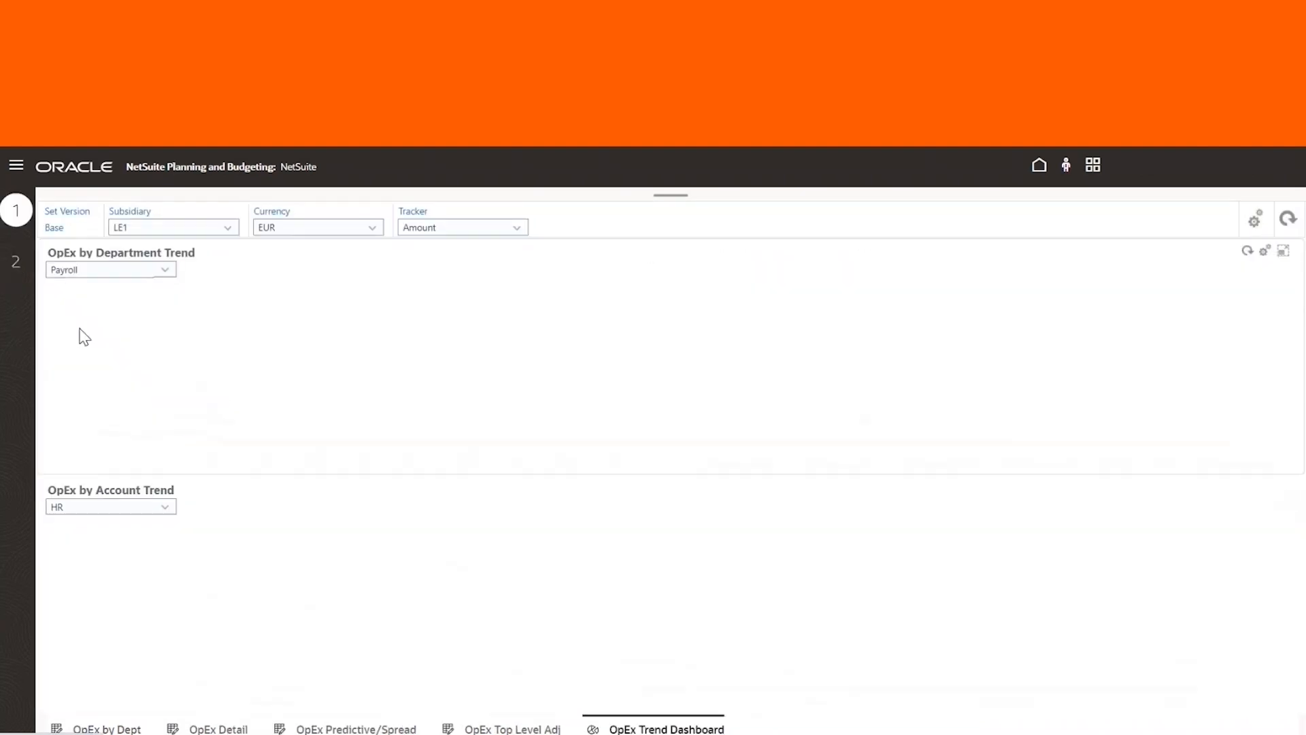